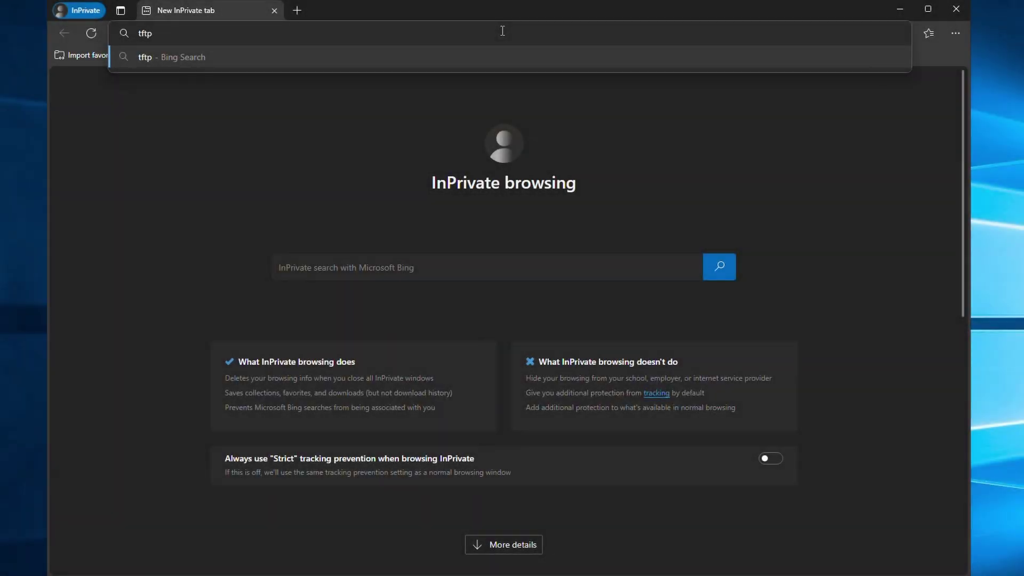
# Step: Run a web search for 'tftpd' in Edge
pyautogui.press('Return')
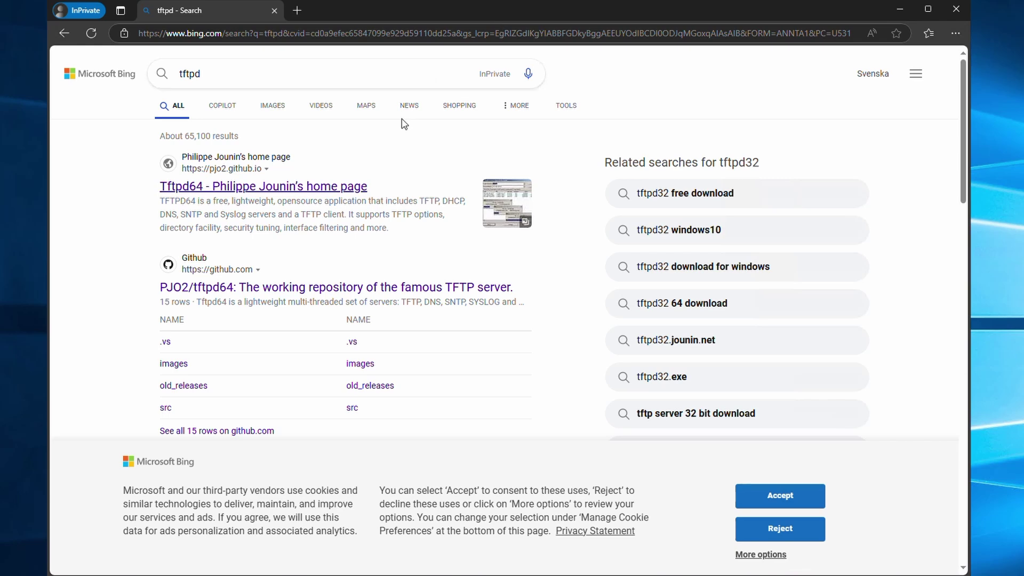
pyautogui.click(265, 188)
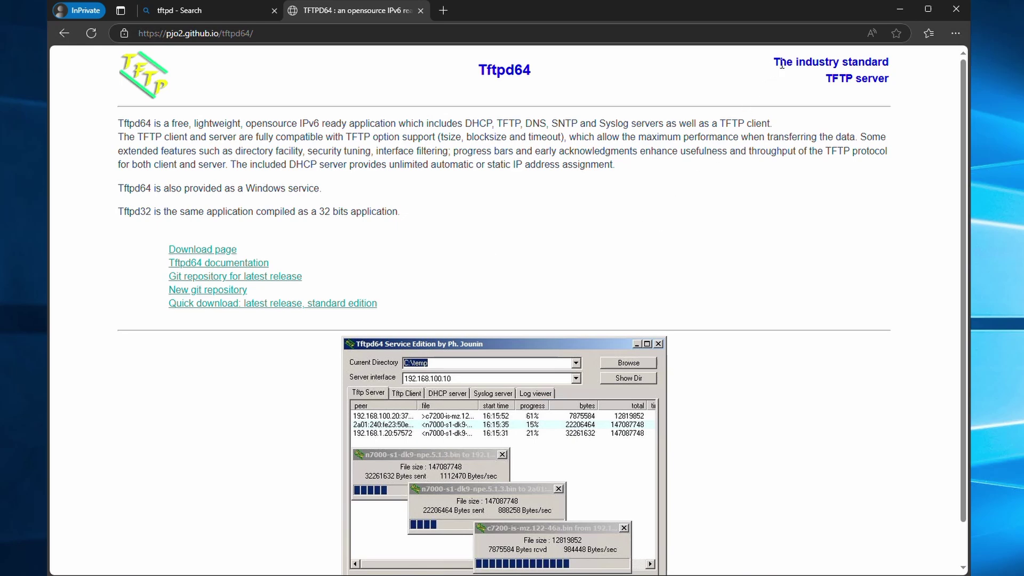
pyautogui.moveTo(782, 65); pyautogui.dragTo(891, 81)
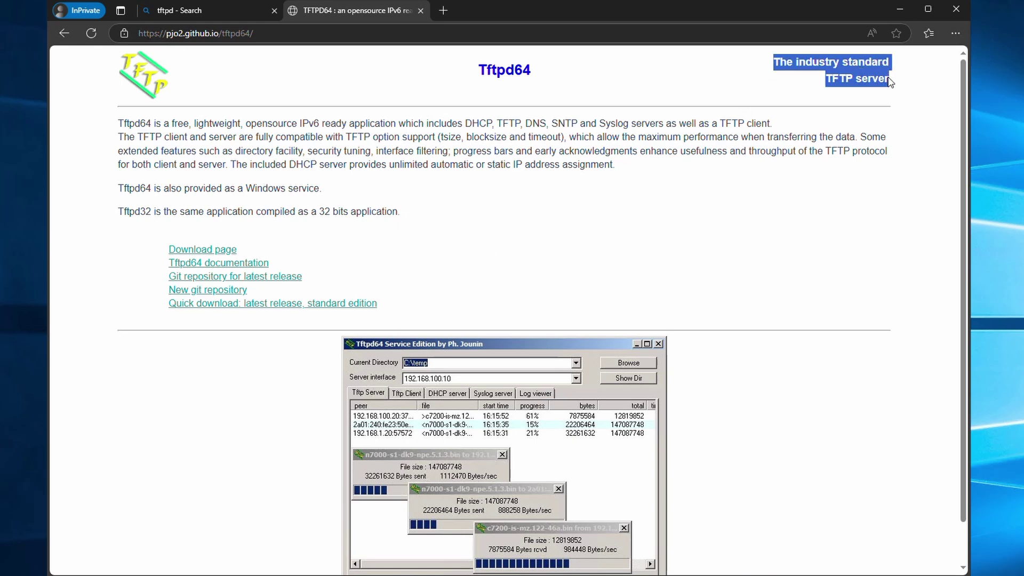
pyautogui.click(891, 81)
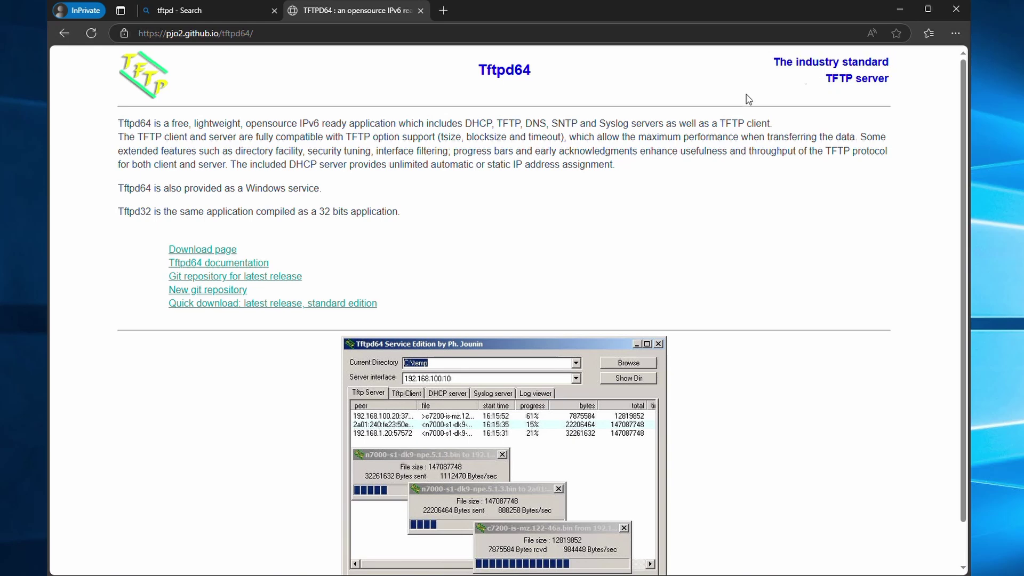
pyautogui.doubleClick(181, 125)
pyautogui.click(260, 140)
pyautogui.moveTo(468, 125); pyautogui.dragTo(628, 128)
pyautogui.click(628, 138)
pyautogui.doubleClick(509, 125)
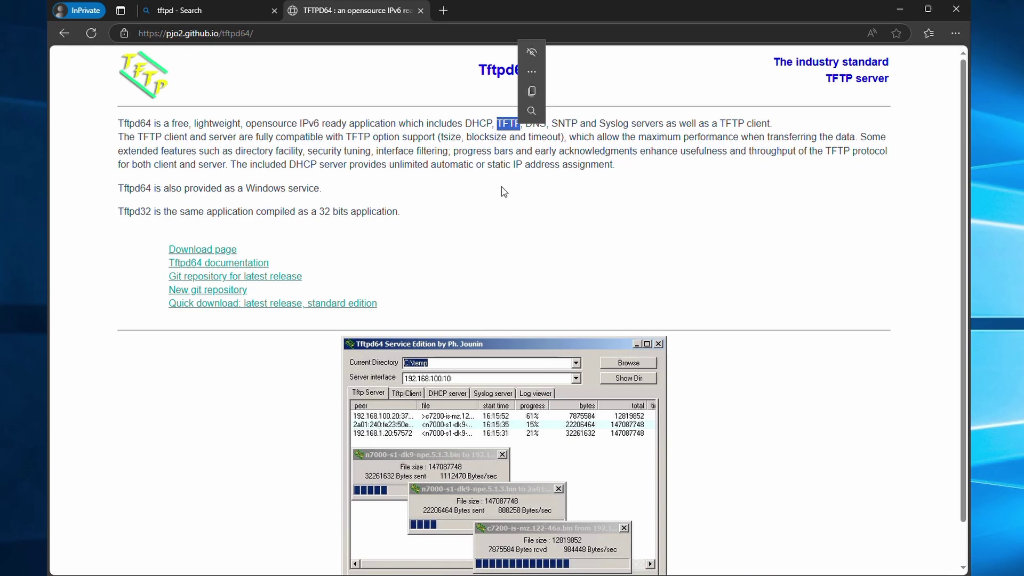
pyautogui.click(425, 307)
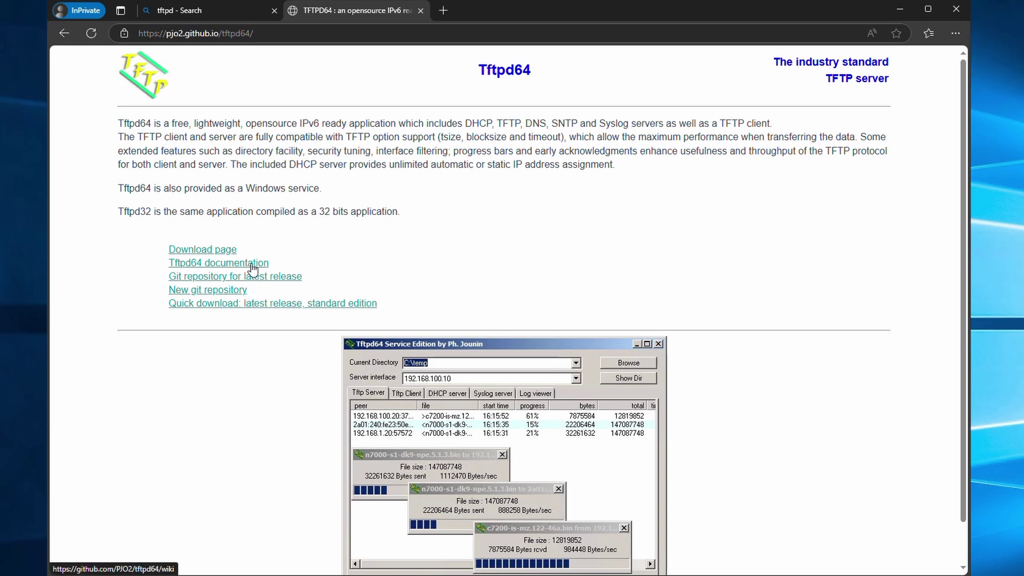
# Step: Download tftpd64.464.zip from the Bitbucket downloads page and show it in the Downloads folder
pyautogui.click(202, 255)
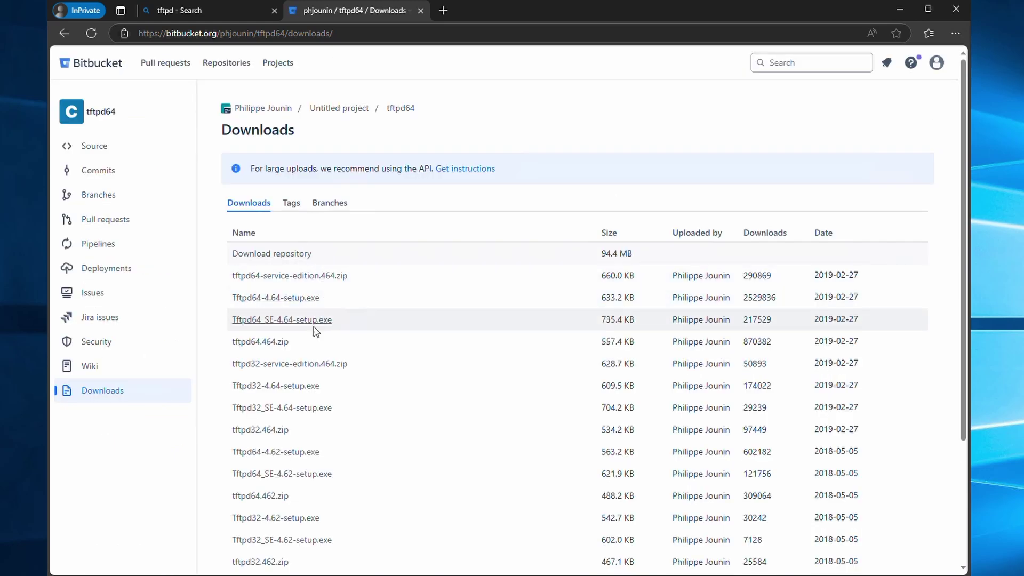
pyautogui.click(261, 343)
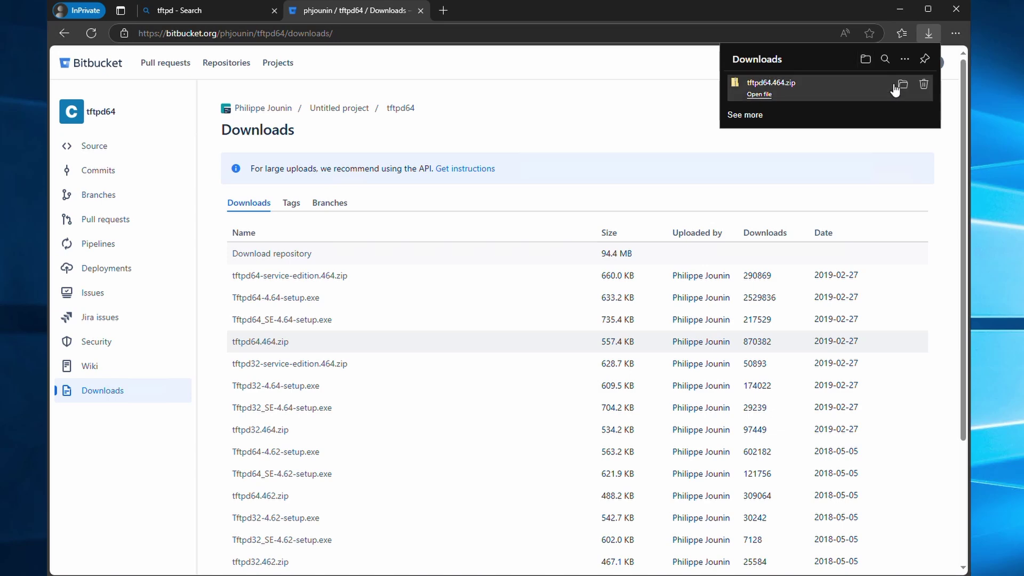
pyautogui.click(901, 84)
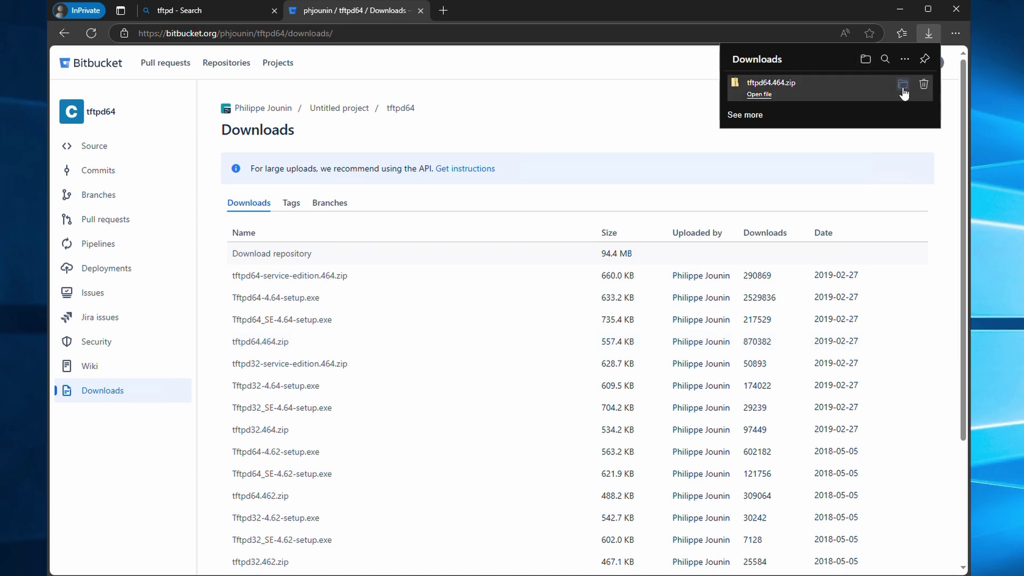
# Step: Close Edge and extract tftpd64.464.zip into a tftpd64.464 folder holding its four files
pyautogui.click(963, 11)
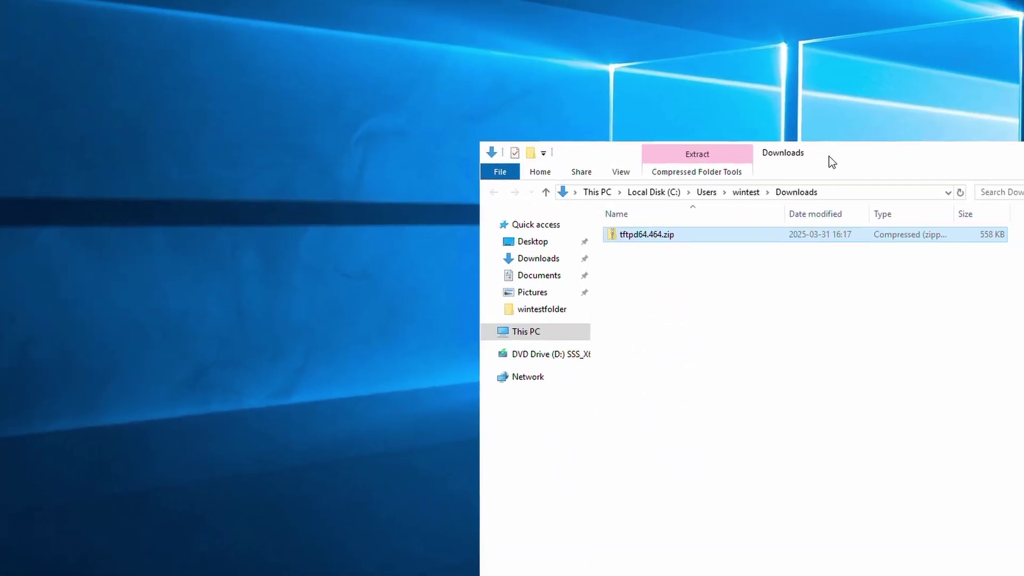
pyautogui.moveTo(829, 155); pyautogui.dragTo(762, 157)
pyautogui.click(594, 220)
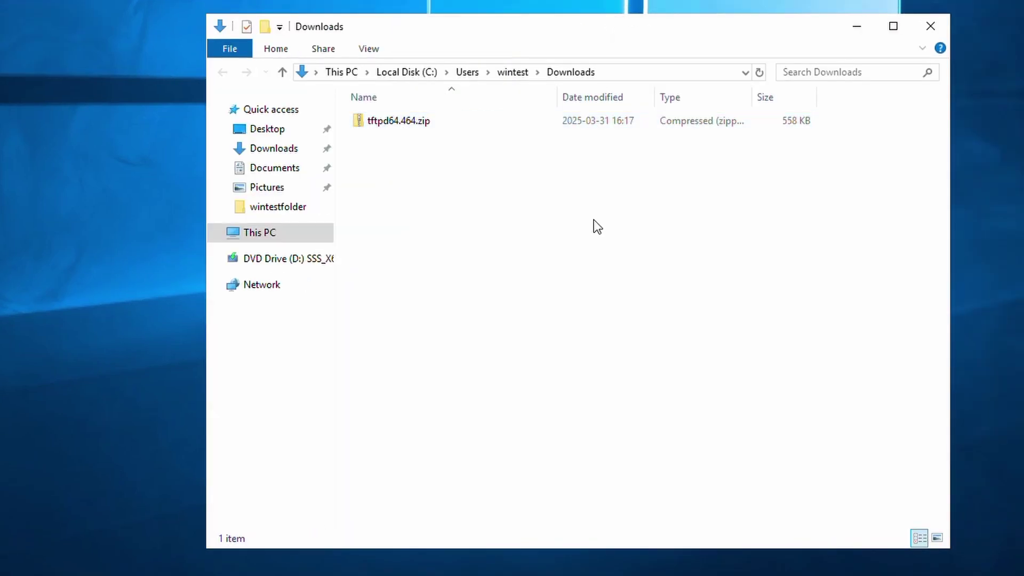
pyautogui.rightClick(402, 120)
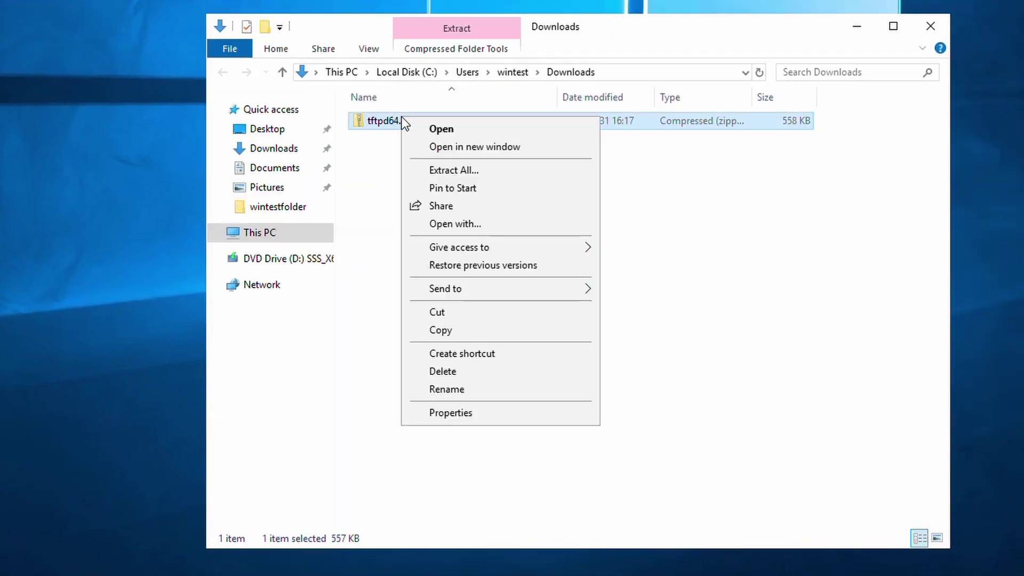
pyautogui.click(432, 171)
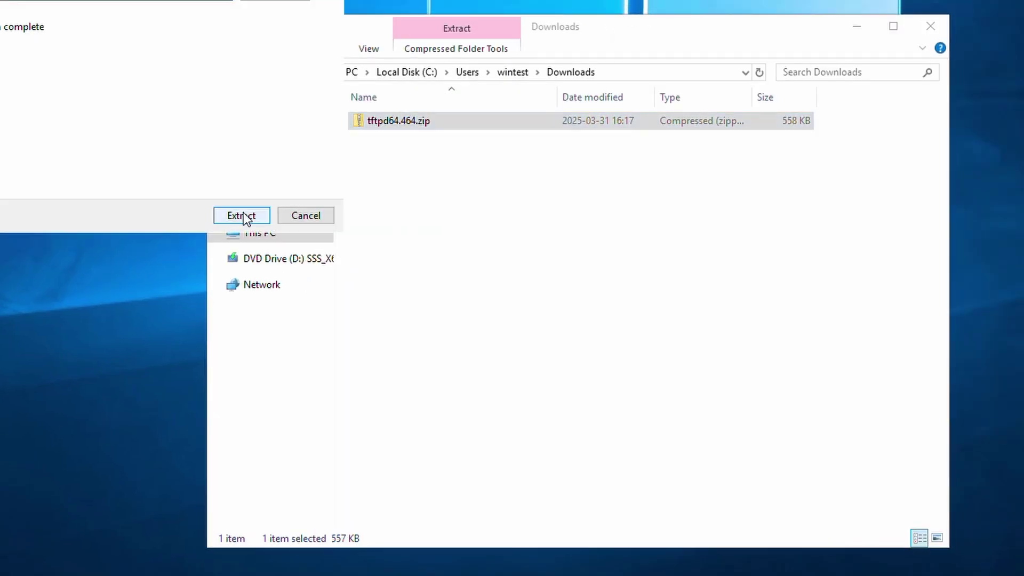
pyautogui.click(251, 219)
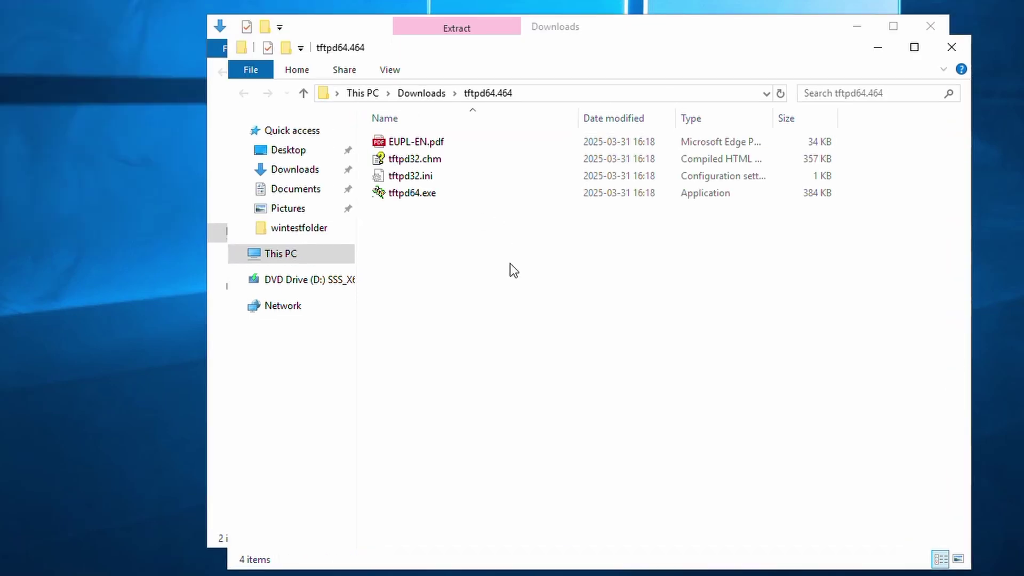
pyautogui.click(925, 27)
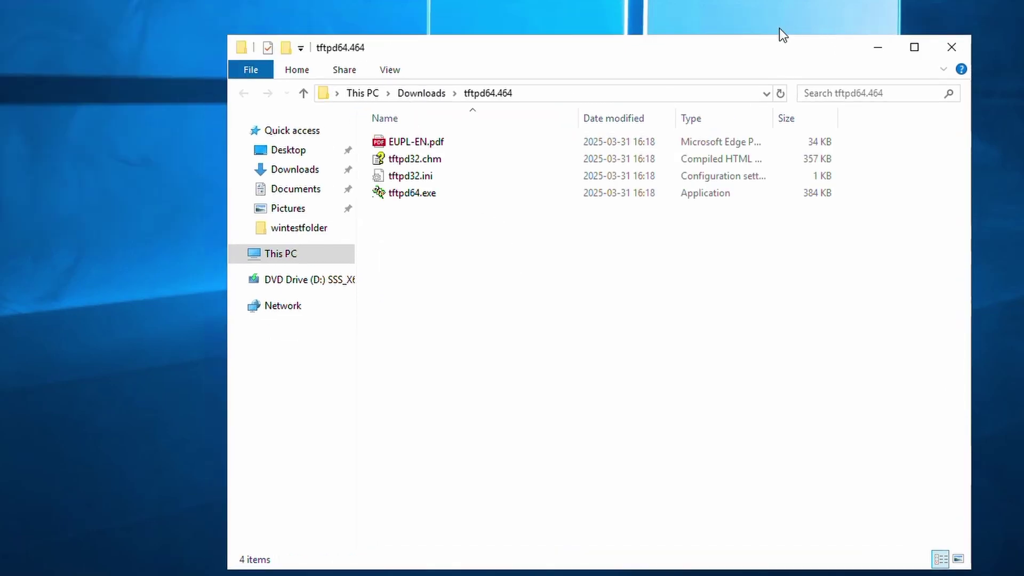
pyautogui.moveTo(748, 45); pyautogui.dragTo(765, 26)
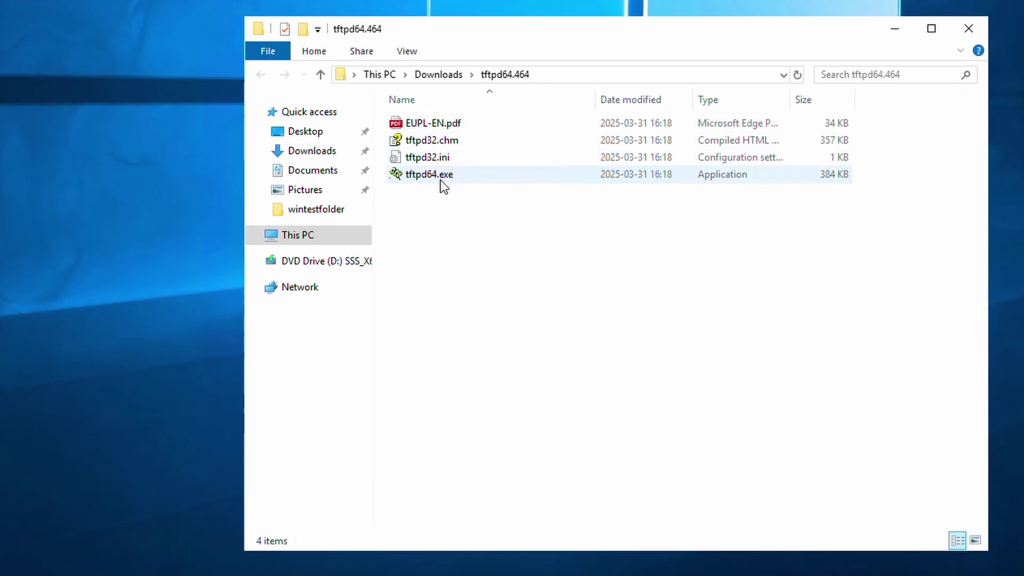
# Step: Launch tftpd64.exe and disable TFTP Client, Syslog Server and DHCP Server in global settings
pyautogui.doubleClick(441, 176)
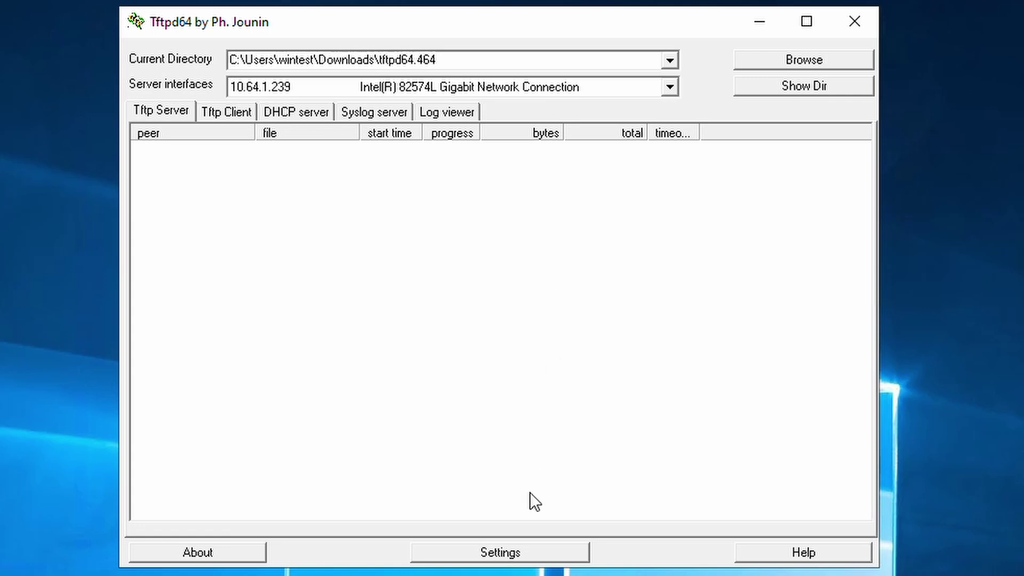
pyautogui.click(501, 553)
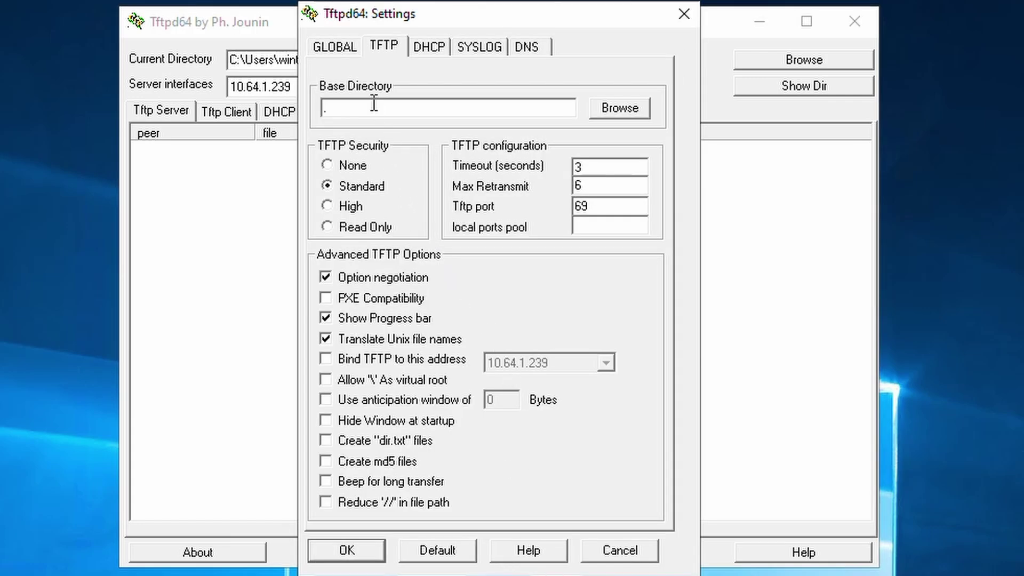
pyautogui.click(336, 49)
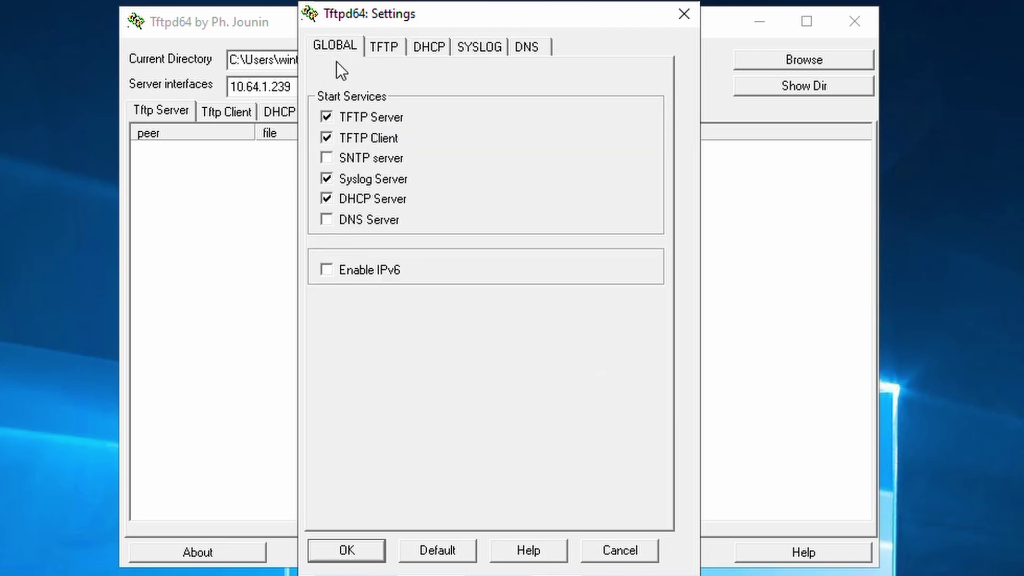
pyautogui.click(329, 137)
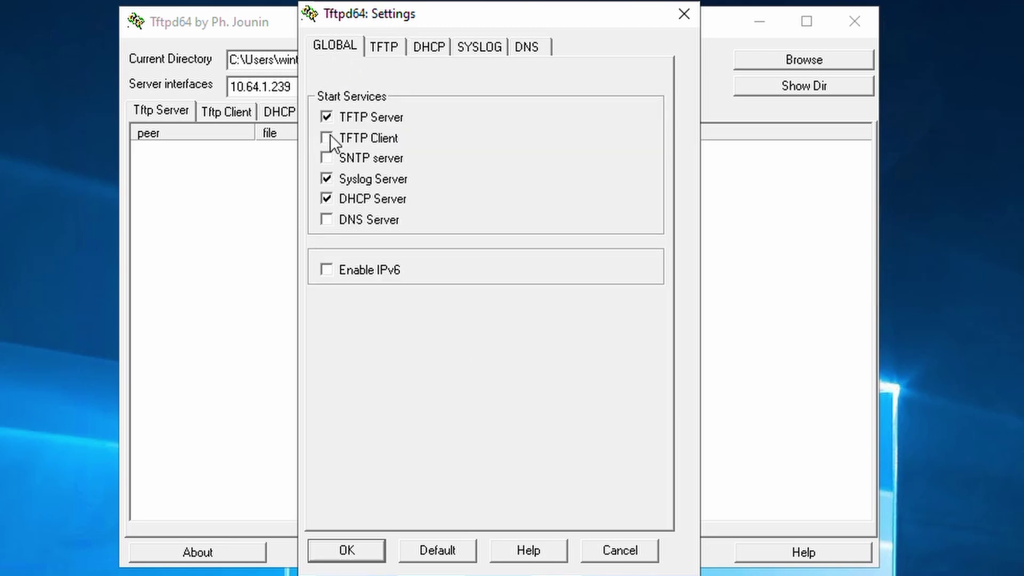
pyautogui.click(327, 179)
pyautogui.click(328, 199)
pyautogui.click(354, 544)
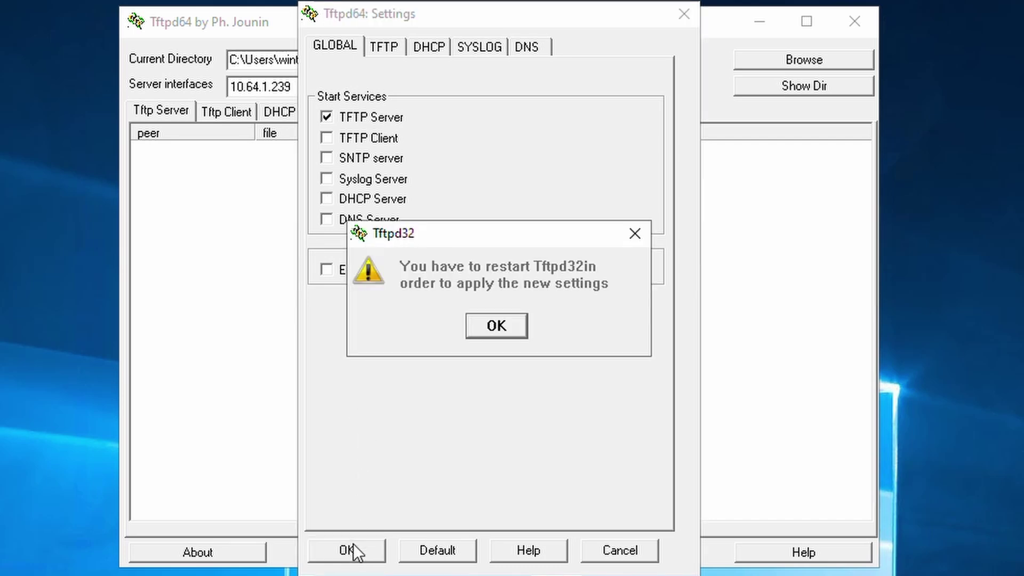
pyautogui.click(497, 325)
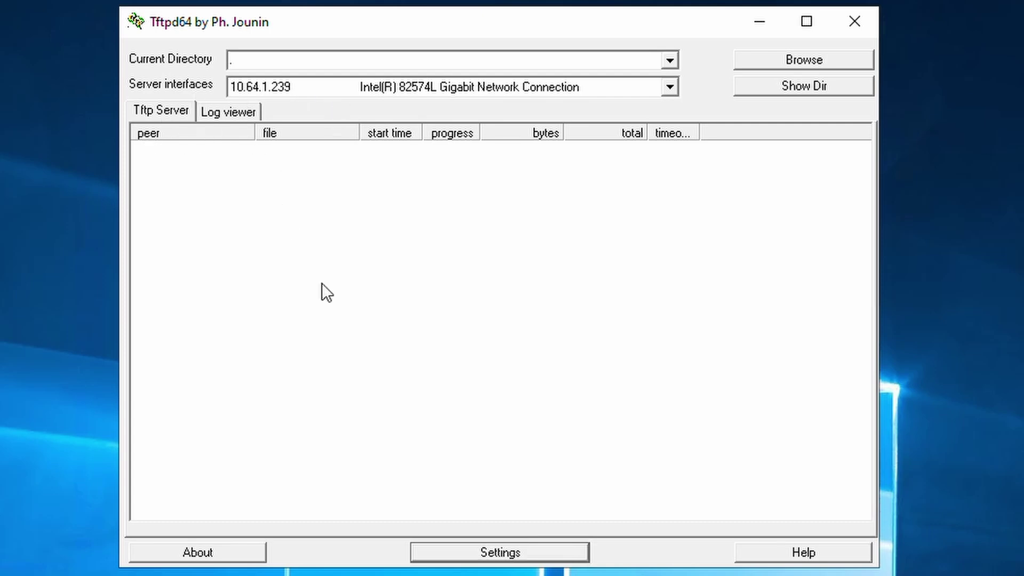
# Step: Browse to Local Disk (C:) and pick tftp_backups as the TFTP base directory
pyautogui.click(501, 555)
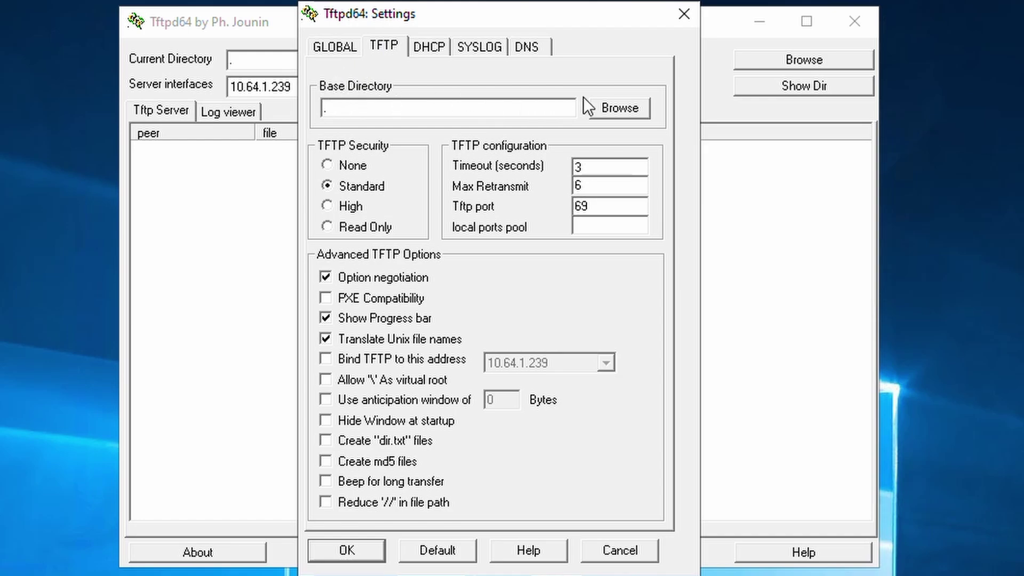
pyautogui.click(619, 113)
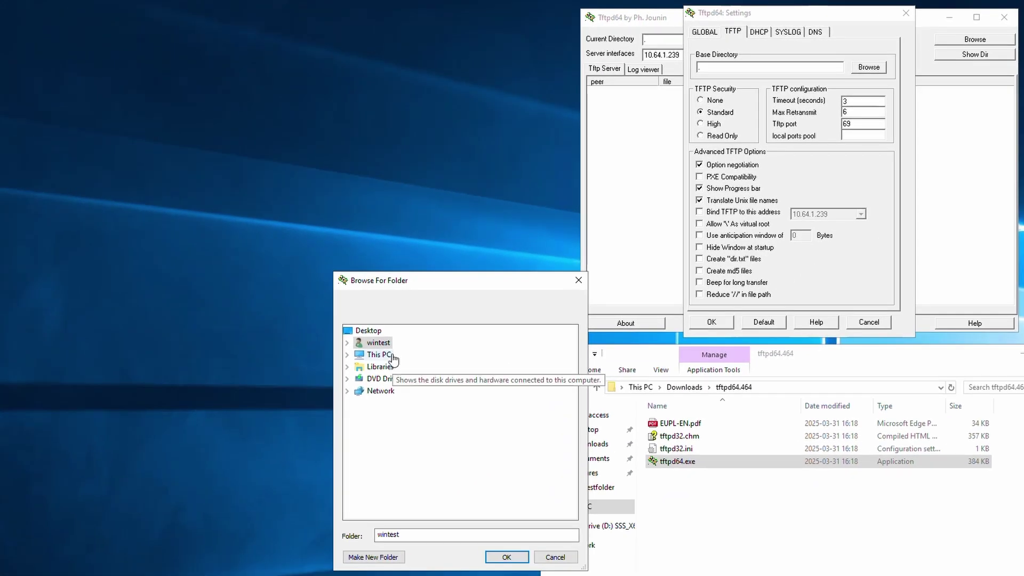
pyautogui.doubleClick(393, 356)
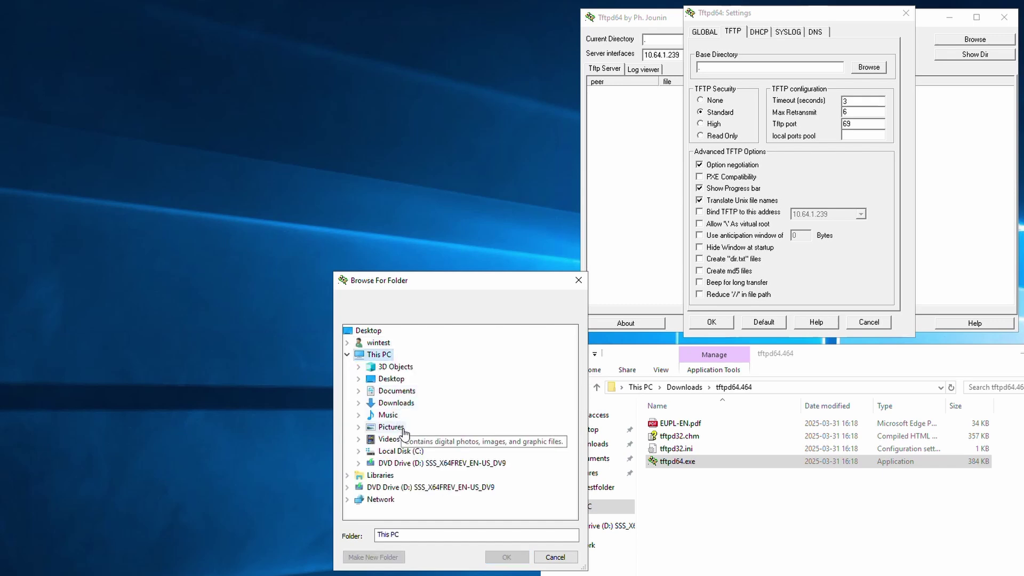
pyautogui.doubleClick(400, 451)
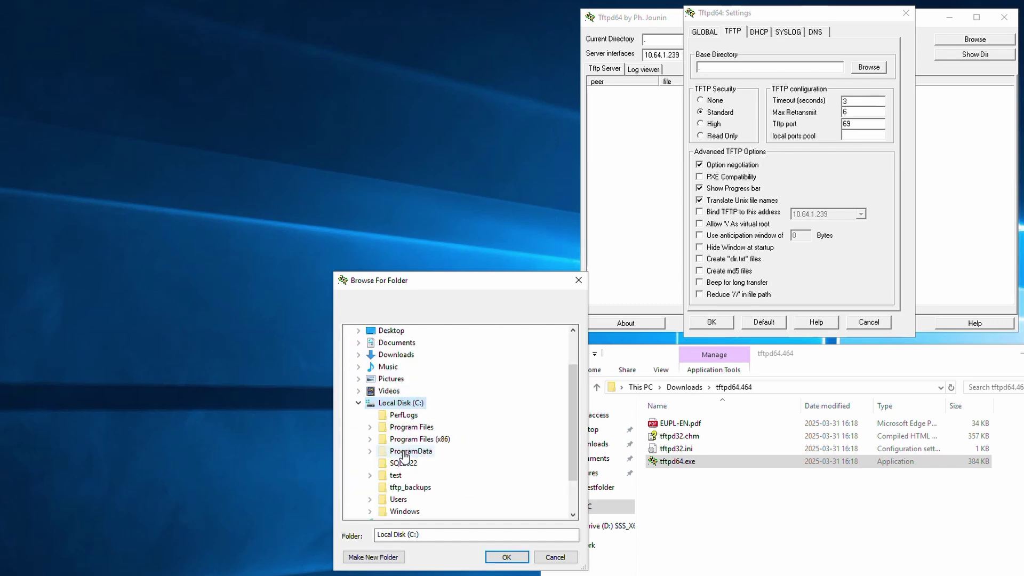
pyautogui.click(406, 487)
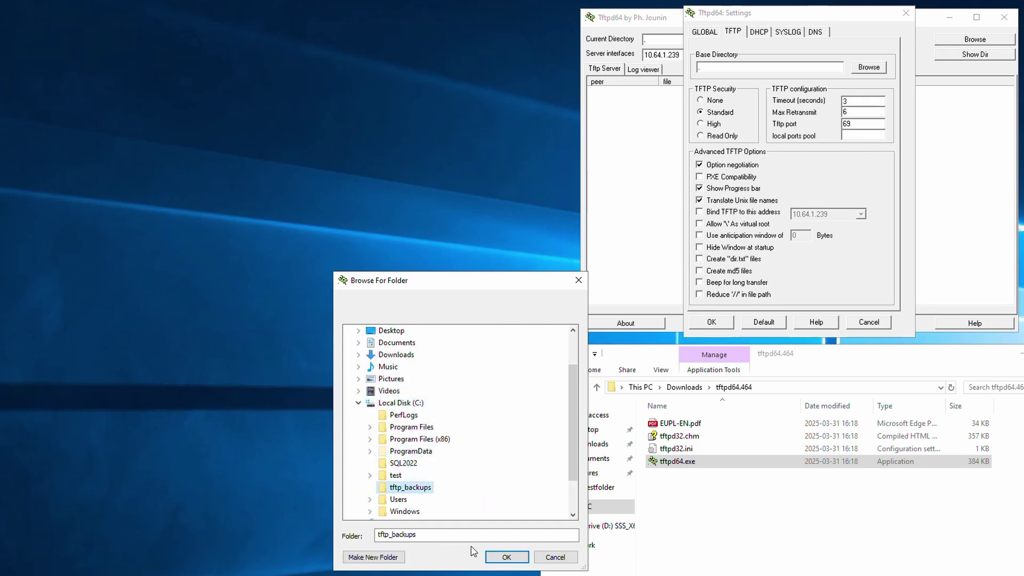
pyautogui.click(506, 559)
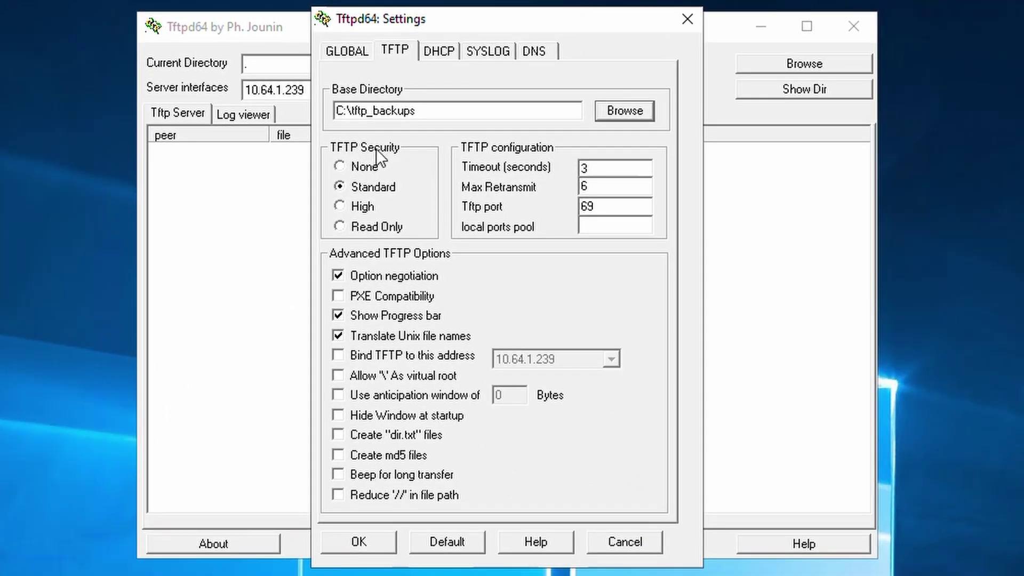
# Step: Keep TFTP security on Standard and leave the TFTP port at 69
pyautogui.click(348, 166)
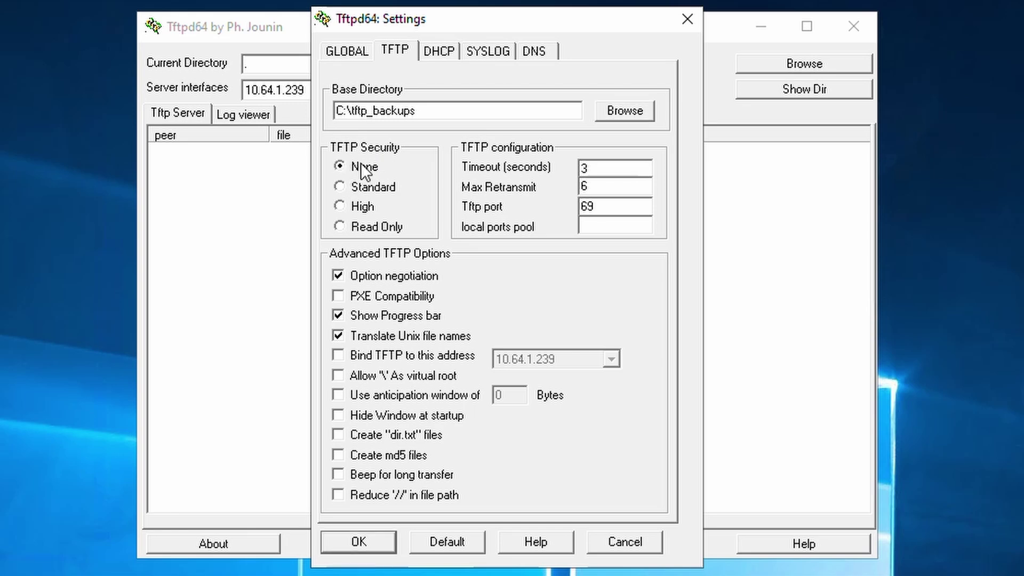
pyautogui.click(344, 184)
pyautogui.press('Down')
pyautogui.press('Down')
pyautogui.click(340, 186)
pyautogui.click(602, 207)
pyautogui.click(610, 212)
pyautogui.write('UD')
pyautogui.press('BackSpace')
pyautogui.press('BackSpace')
# Step: Bind TFTP to 10.64.1.239 and save the settings, acknowledging the restart notice
pyautogui.click(337, 354)
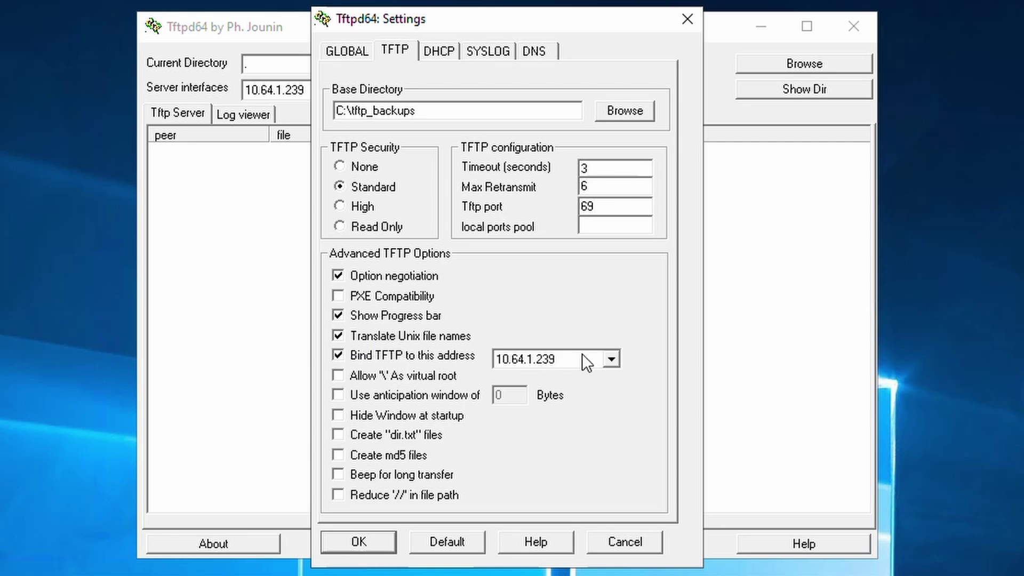
pyautogui.click(609, 360)
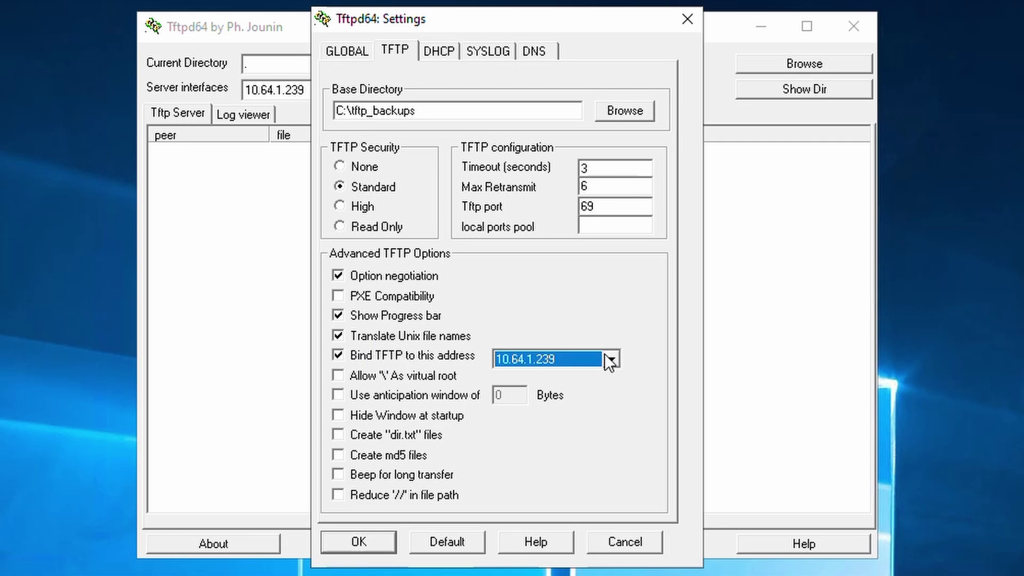
pyautogui.click(360, 543)
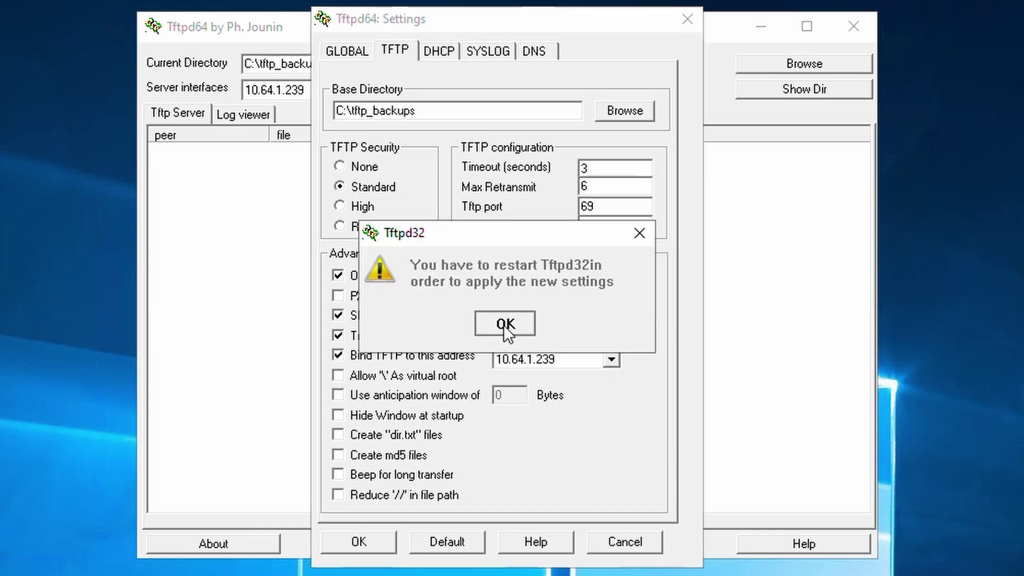
pyautogui.click(504, 324)
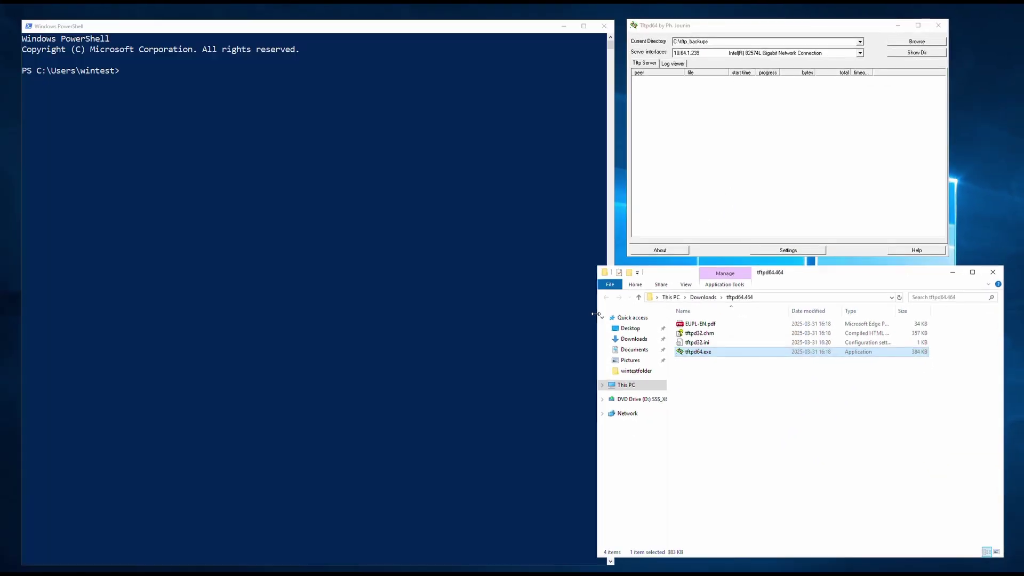
# Step: SSH from PowerShell to the Ubuntu host 10.64.1.237 and log in with the account password
pyautogui.moveTo(597, 315); pyautogui.dragTo(629, 315)
pyautogui.click(428, 31)
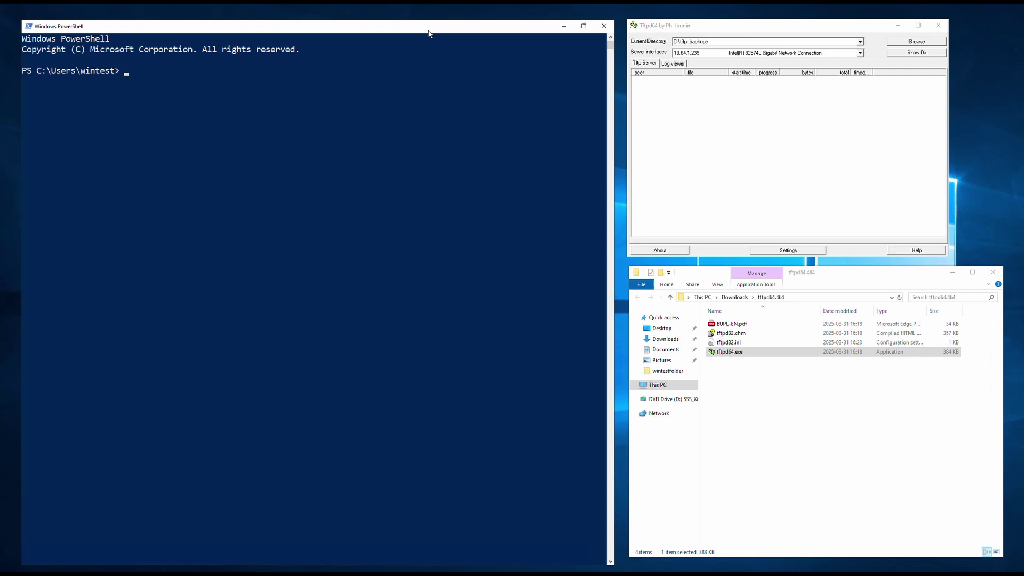
pyautogui.write('ssh linuxtest@10.64.1.237')
pyautogui.press('Return')
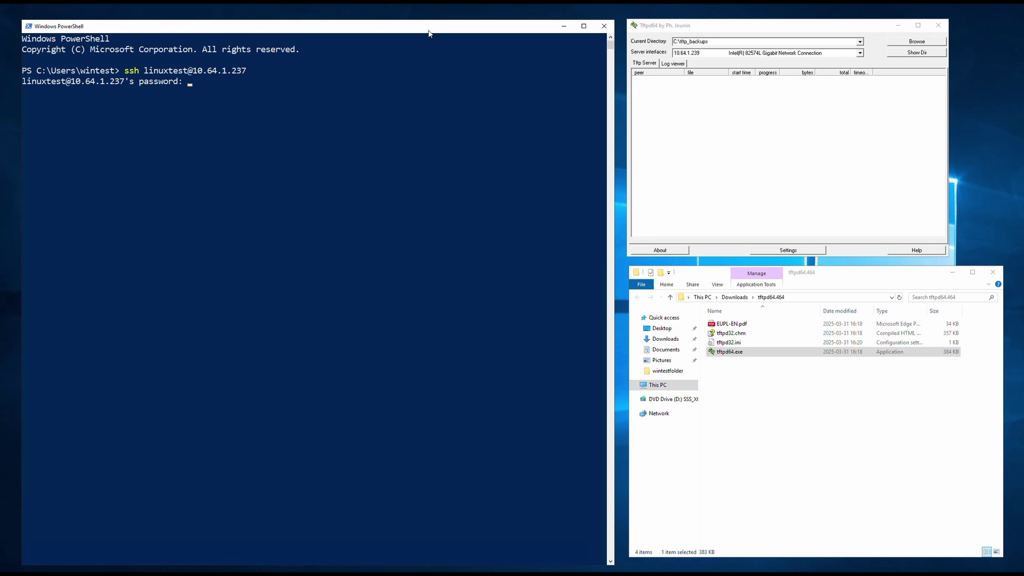
pyautogui.press('Return')
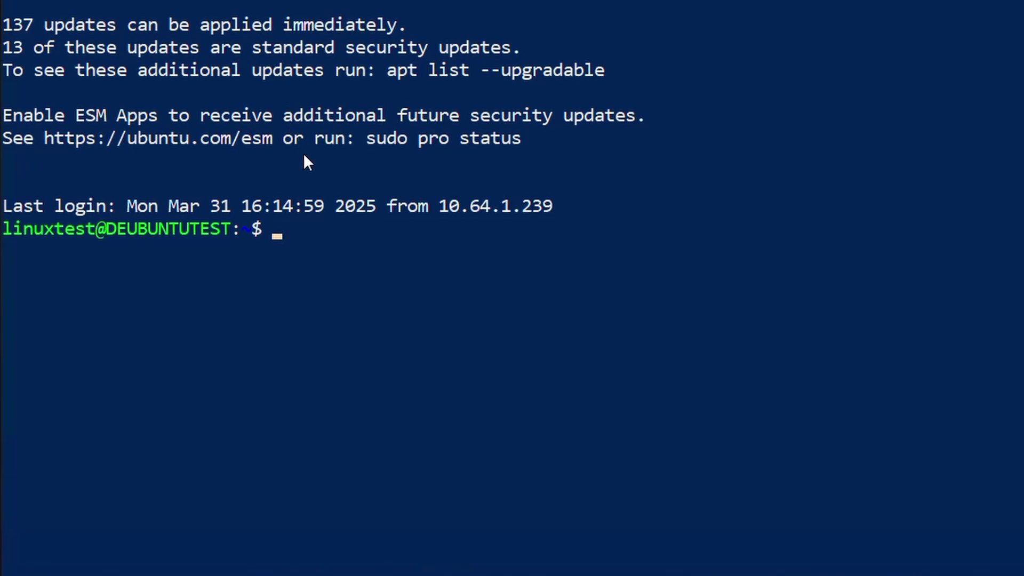
pyautogui.click(275, 238)
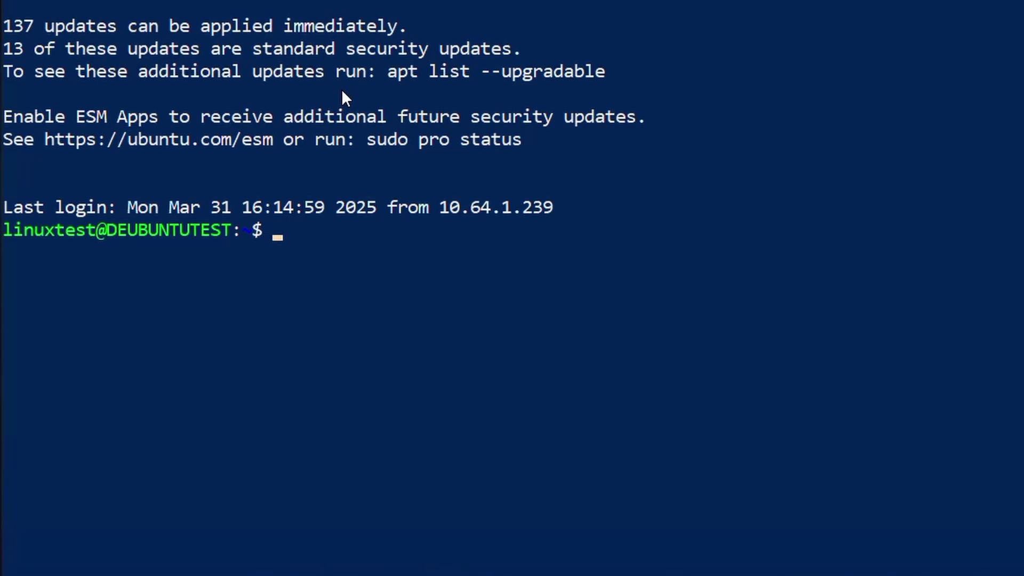
# Step: Run tftp and copy the suggested 'sudo apt install tftp-hpa' command
pyautogui.write('tftp')
pyautogui.press('Return')
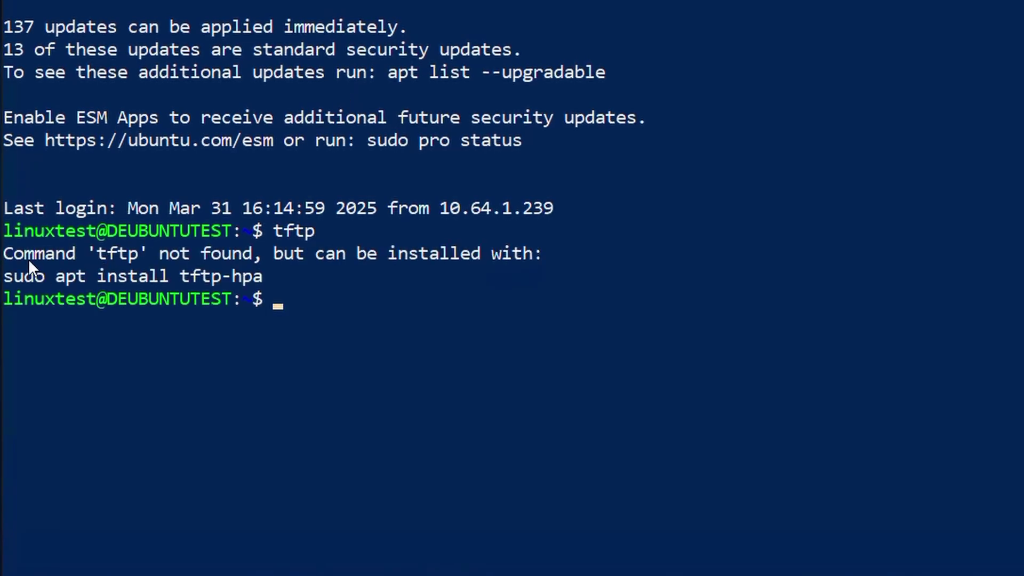
pyautogui.moveTo(9, 258); pyautogui.dragTo(259, 274)
pyautogui.rightClick(259, 274)
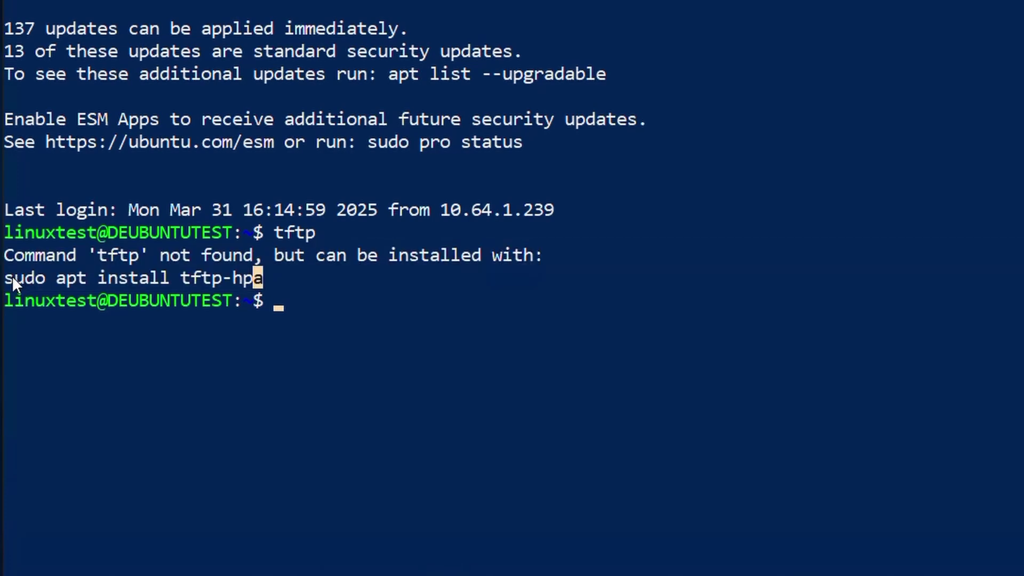
pyautogui.moveTo(12, 277); pyautogui.dragTo(259, 276)
pyautogui.rightClick(258, 268)
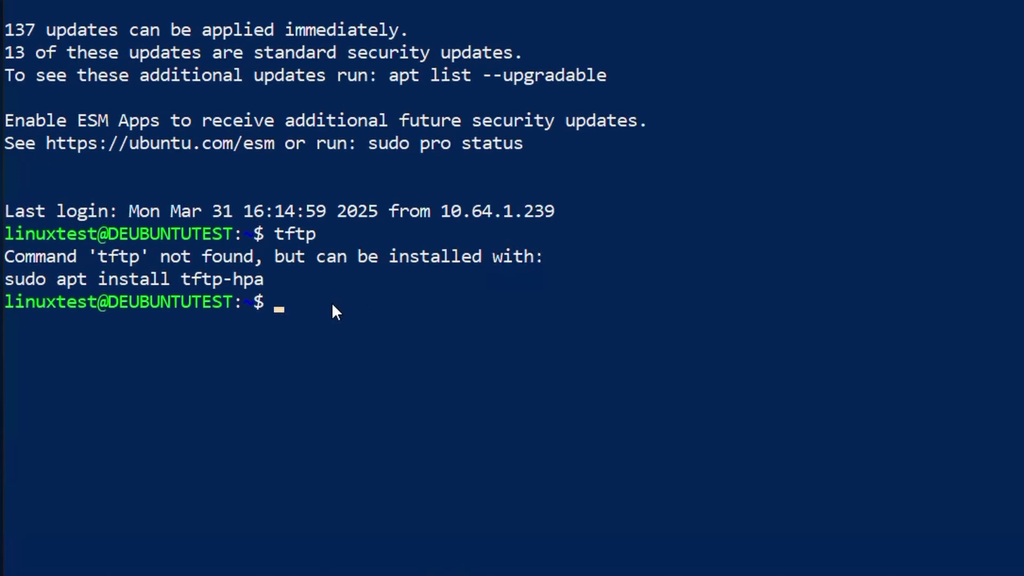
pyautogui.moveTo(11, 284); pyautogui.dragTo(260, 283)
pyautogui.hotkey('ctrl', 'c')
pyautogui.rightClick(260, 283)
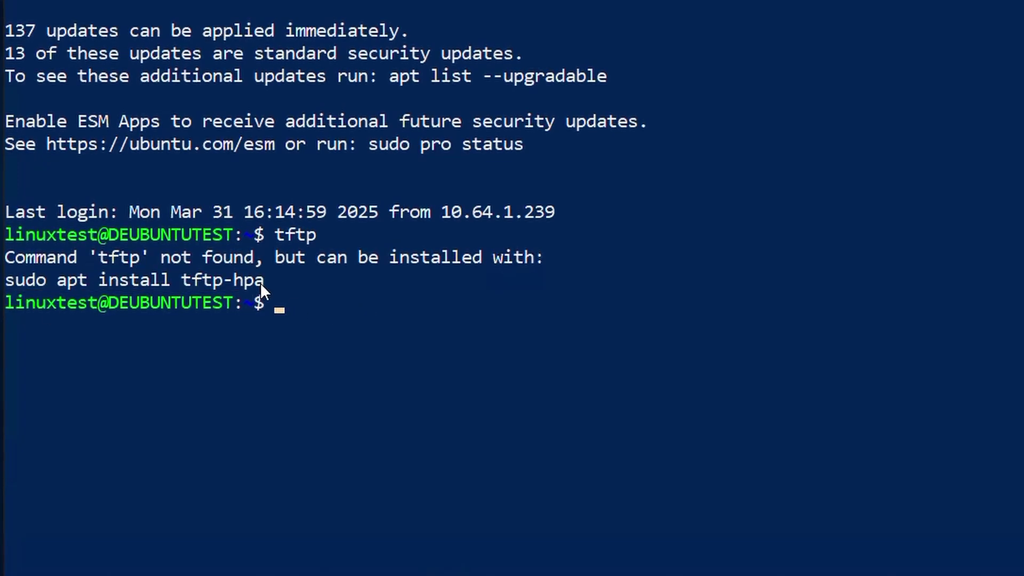
# Step: Install tftp-hpa with sudo, then list the home folder showing file.iso and folder
pyautogui.rightClick(307, 288)
pyautogui.press('Return')
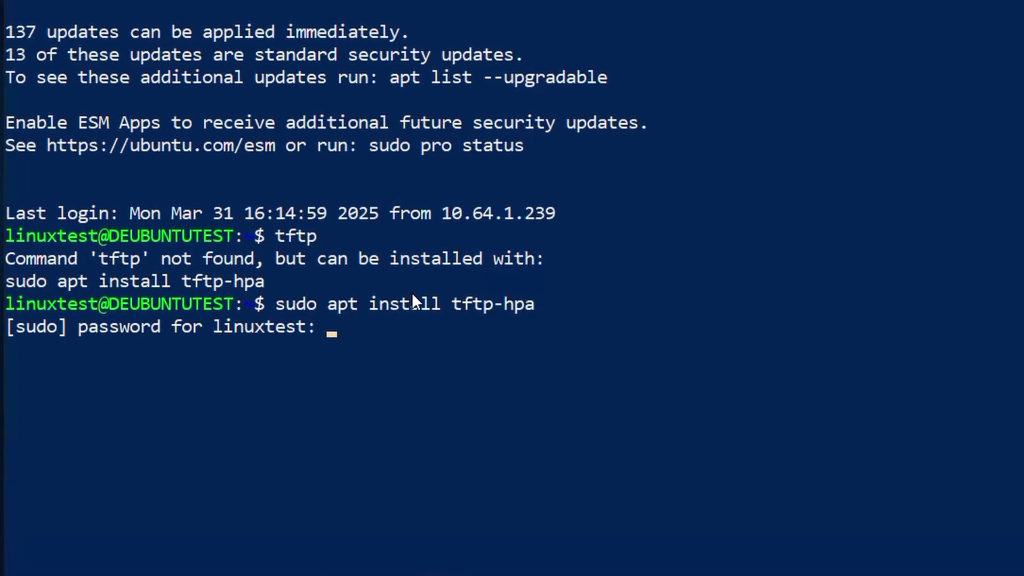
pyautogui.press('Return')
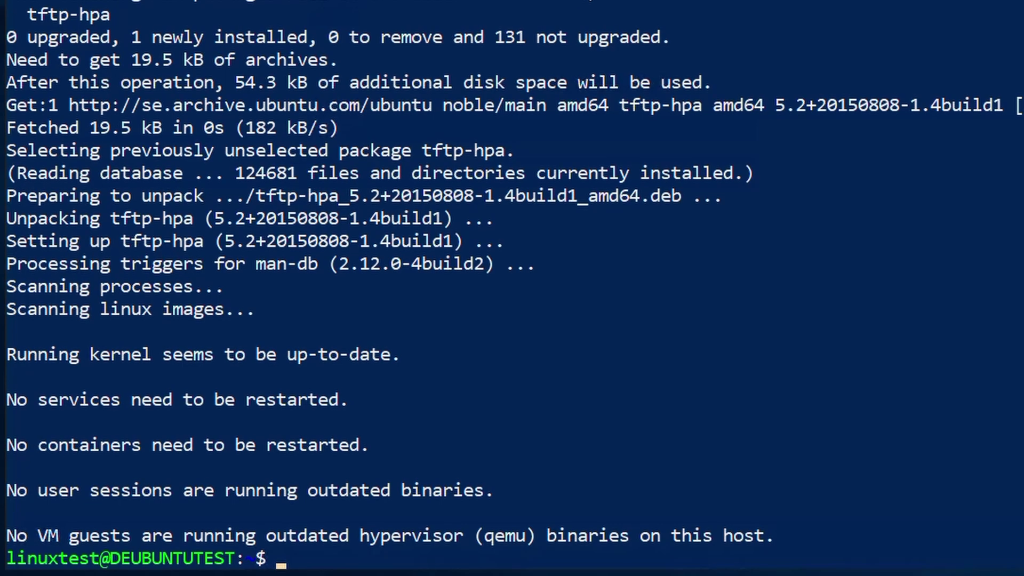
pyautogui.write('ls')
pyautogui.press('Return')
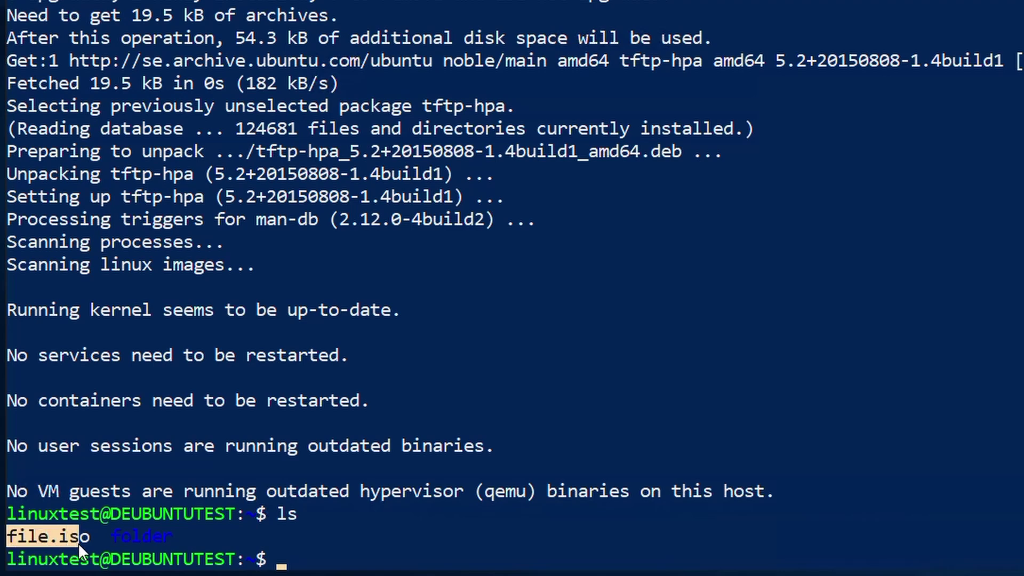
# Step: Create a file named test containing test1234 in nano
pyautogui.moveTo(79, 543); pyautogui.dragTo(83, 543)
pyautogui.moveTo(275, 513); pyautogui.dragTo(283, 514)
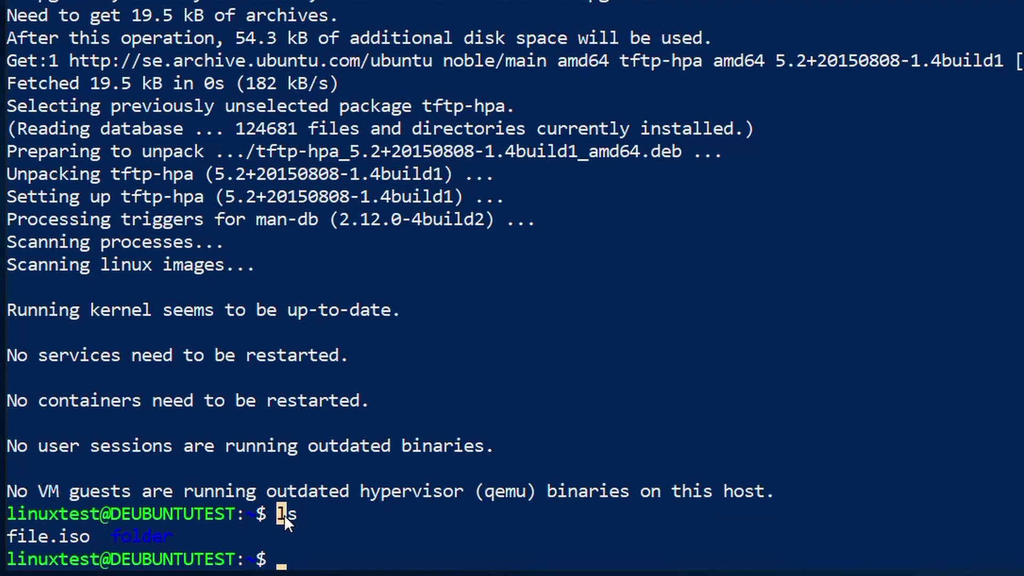
pyautogui.write('nano test')
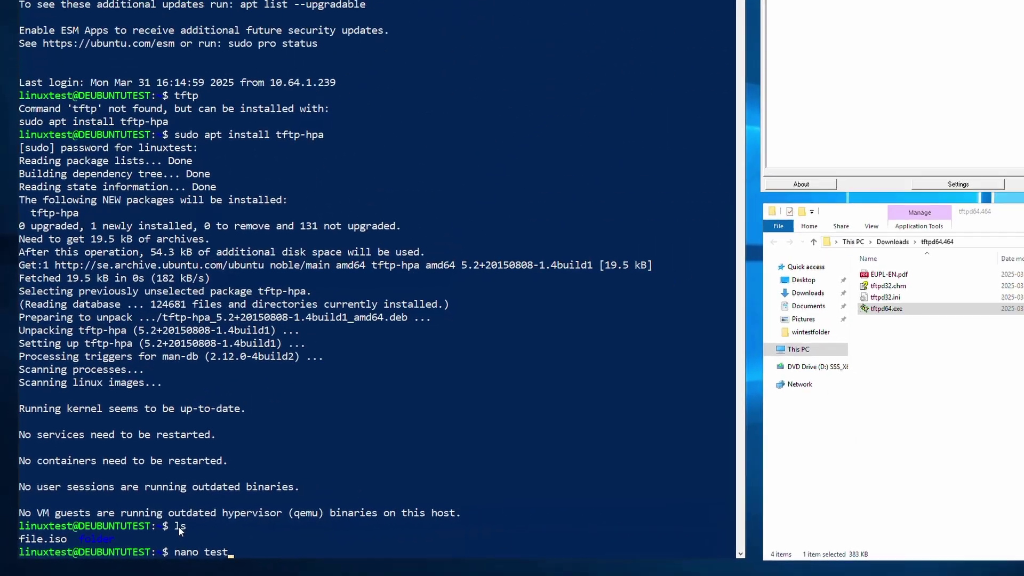
pyautogui.press('Return')
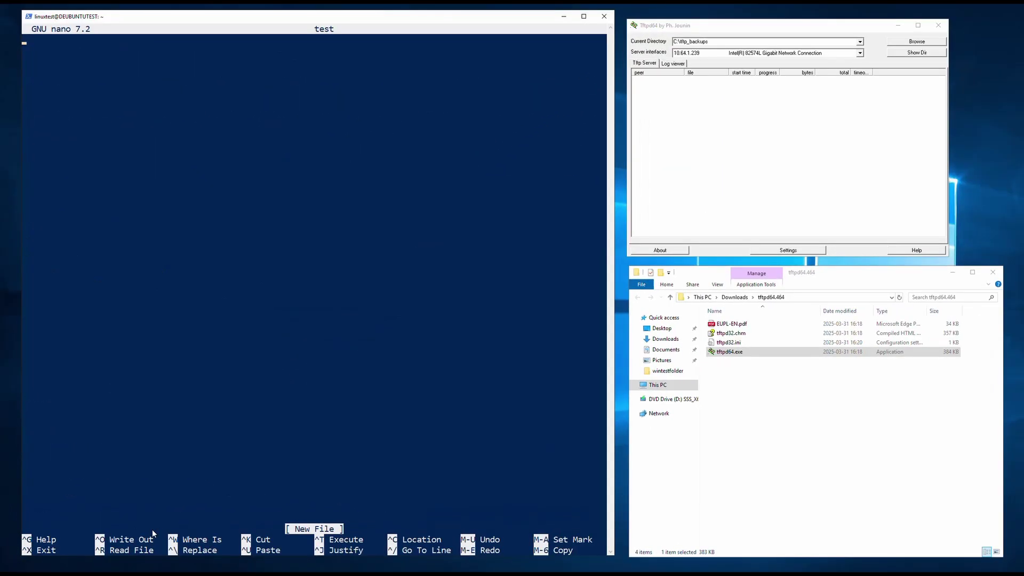
pyautogui.write('test1234')
pyautogui.hotkey('ctrl', 's')
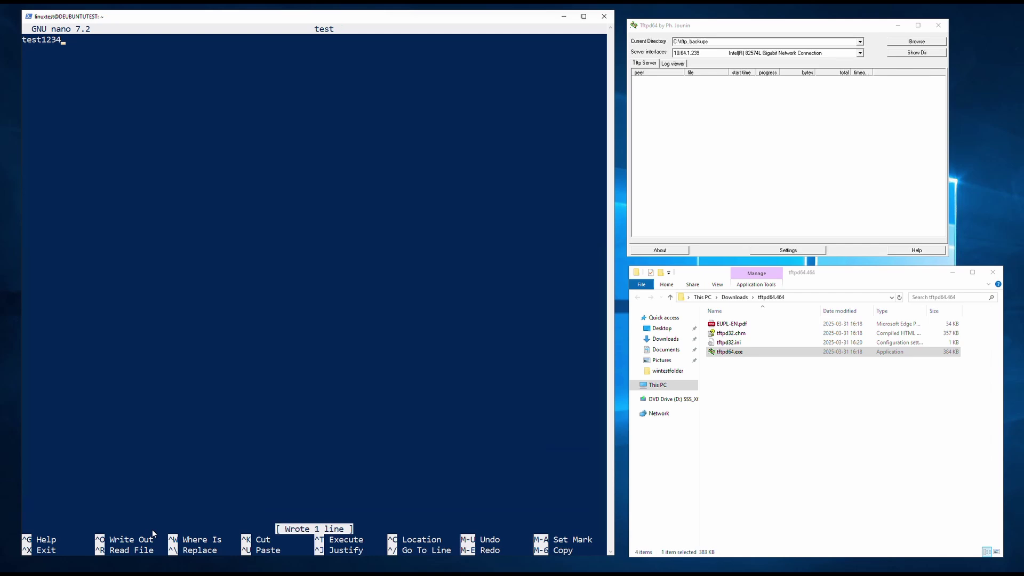
pyautogui.hotkey('ctrl', 'x')
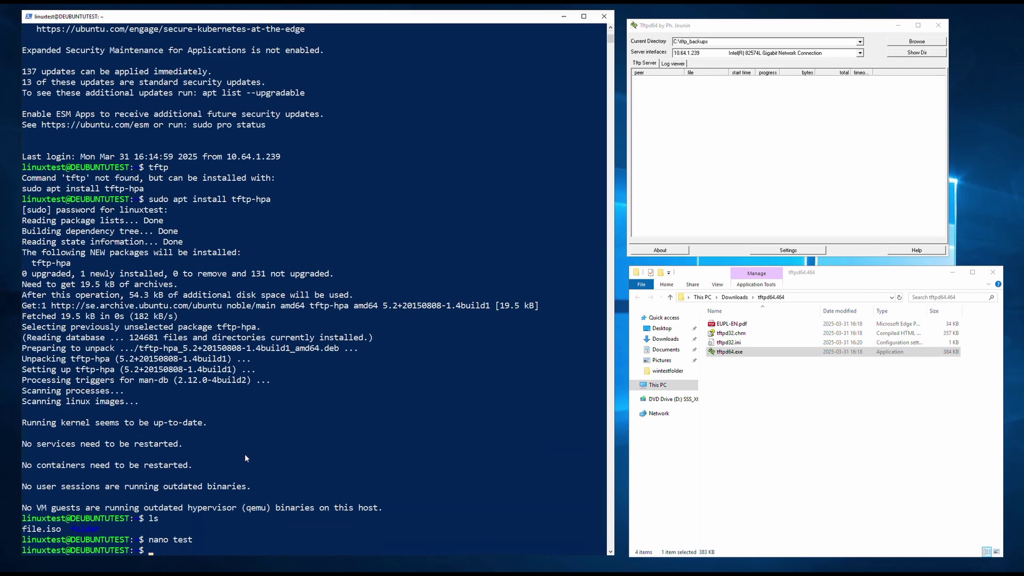
# Step: Display the test file's contents with cat and start the tftp client
pyautogui.write('cat test')
pyautogui.press('Return')
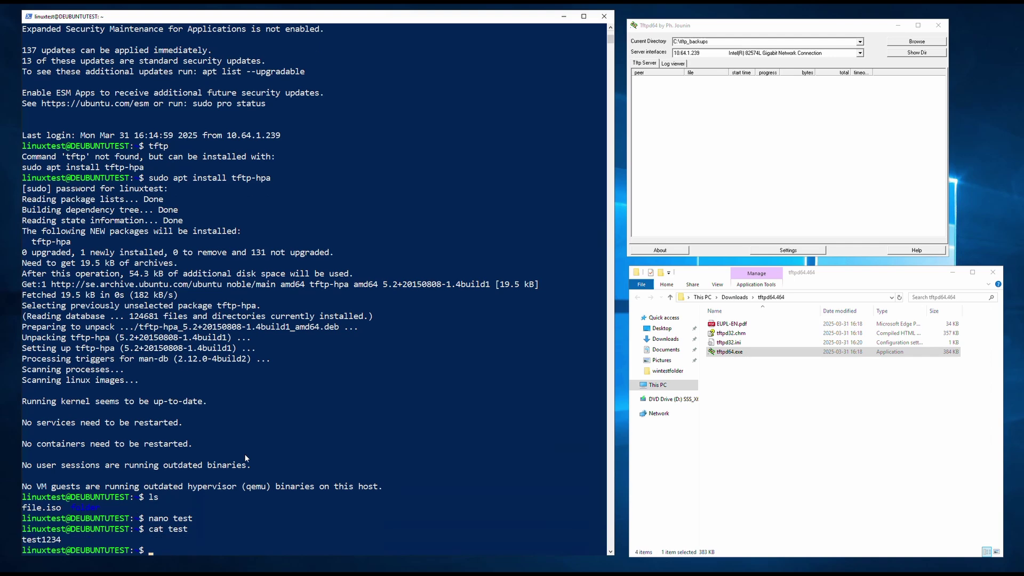
pyautogui.write('tftp')
pyautogui.press('Return')
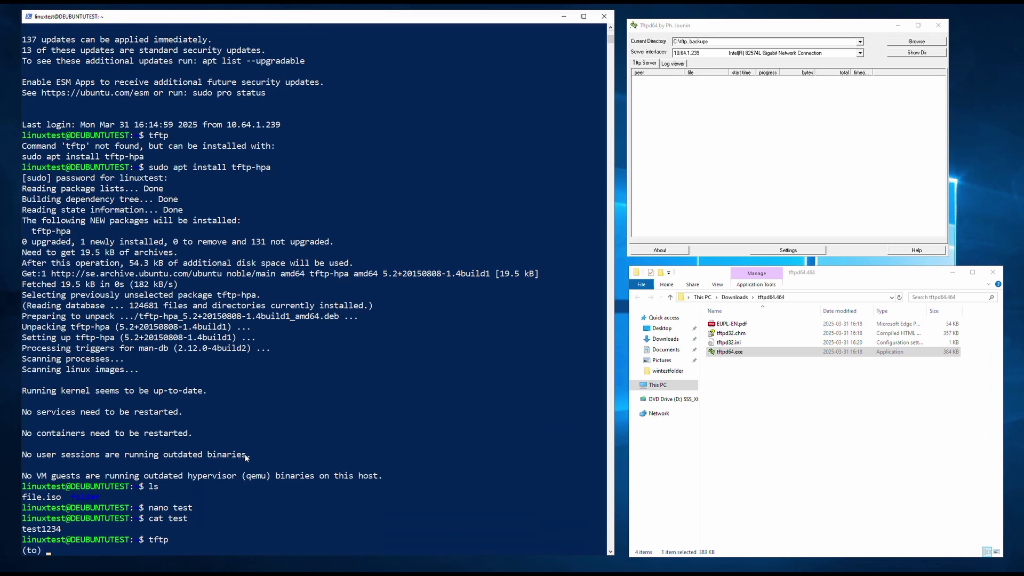
# Step: Point the tftp client at the server address 10.64.1.239
pyautogui.click(698, 54)
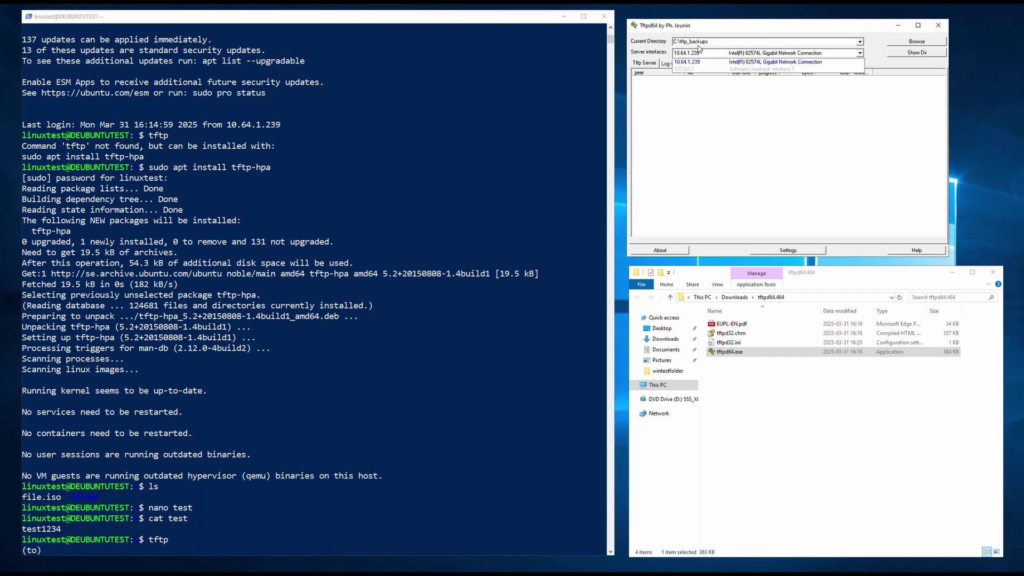
pyautogui.click(692, 113)
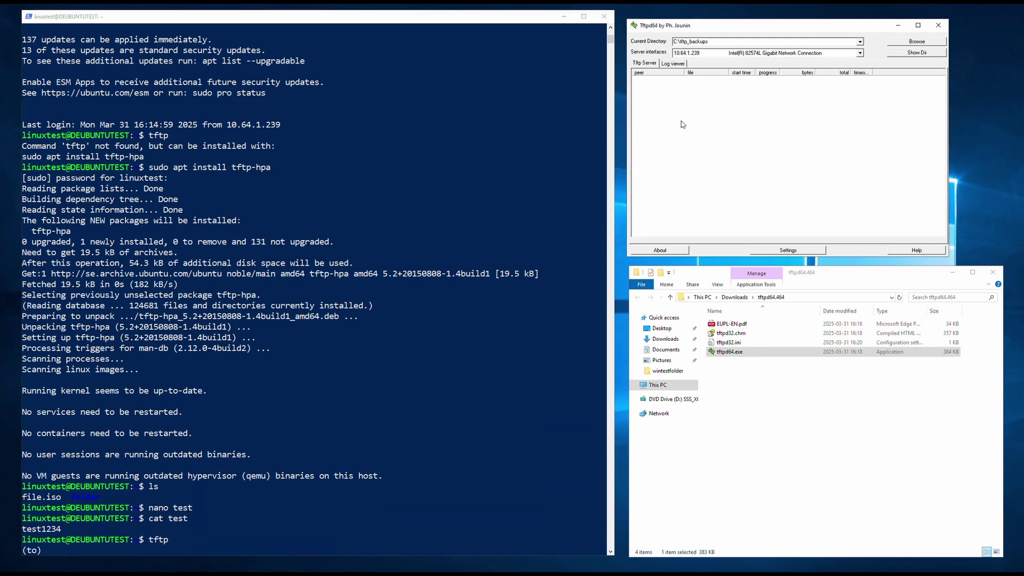
pyautogui.click(449, 393)
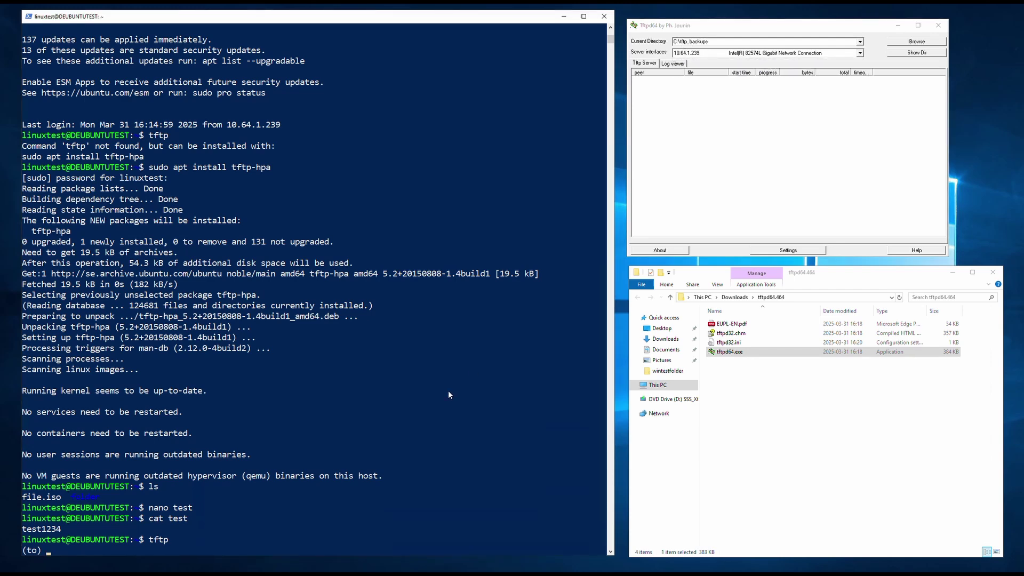
pyautogui.write('10.64.1.239')
pyautogui.press('Return')
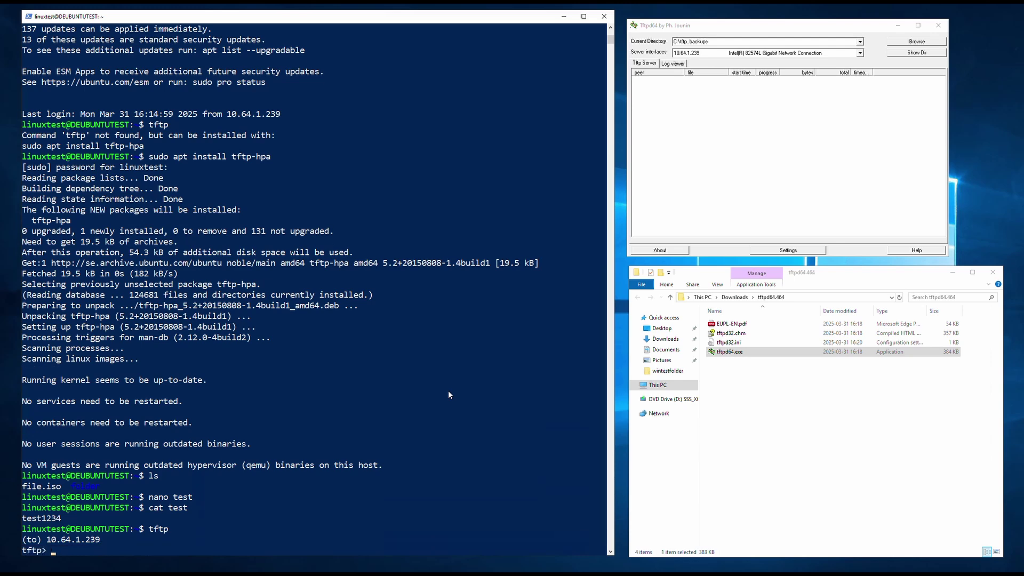
# Step: Check the tftp help for put, then upload the file with 'put test'
pyautogui.write('p')
pyautogui.press('BackSpace')
pyautogui.write('?')
pyautogui.press('Return')
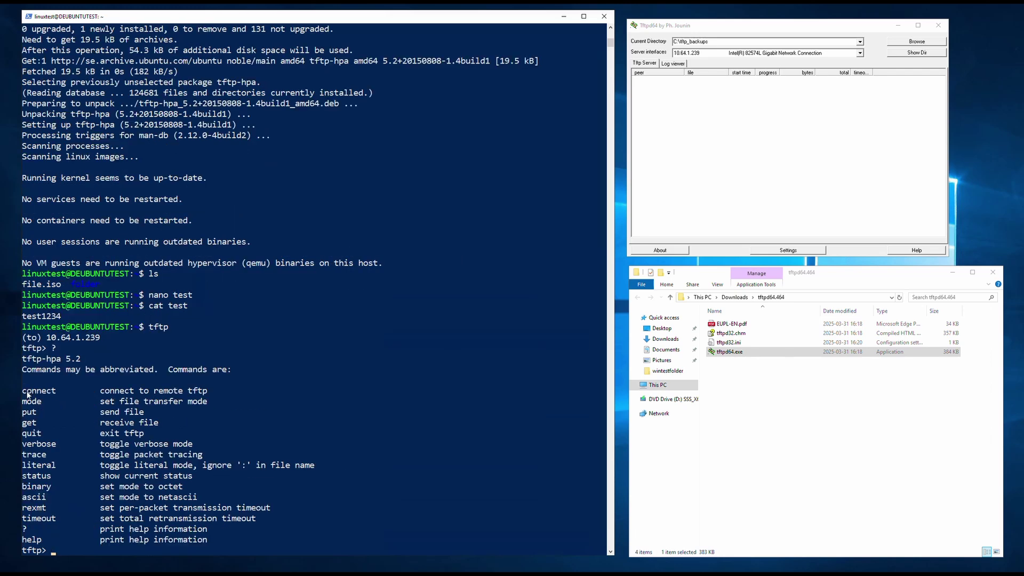
pyautogui.moveTo(23, 411); pyautogui.dragTo(140, 416)
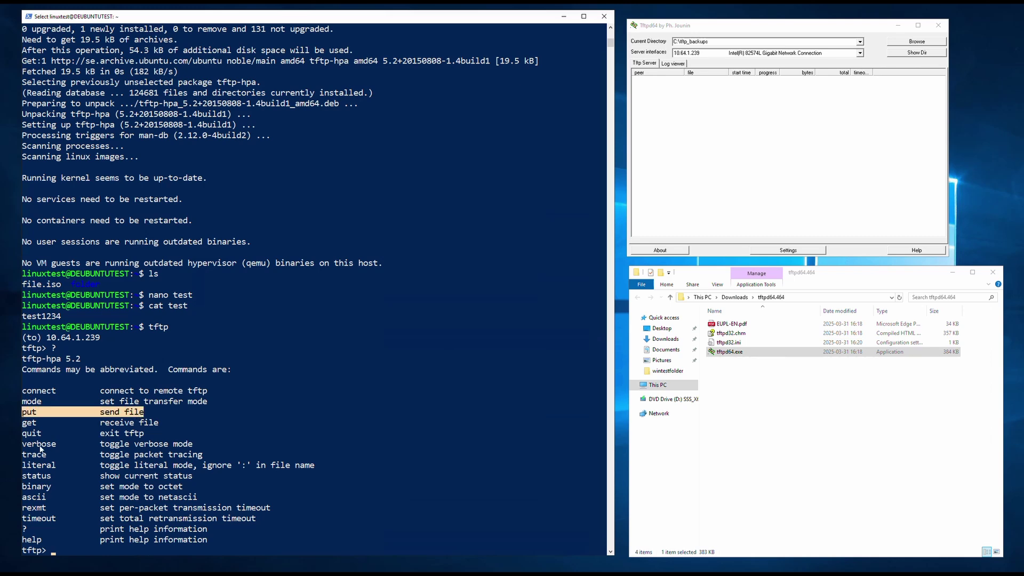
pyautogui.moveTo(23, 447); pyautogui.dragTo(189, 451)
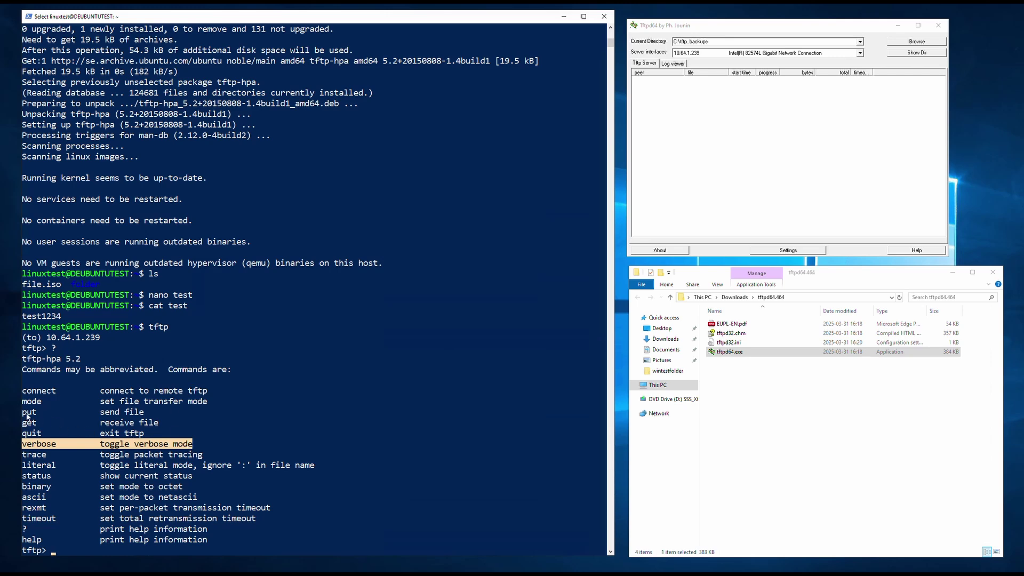
pyautogui.moveTo(24, 415); pyautogui.dragTo(137, 415)
pyautogui.click(141, 415)
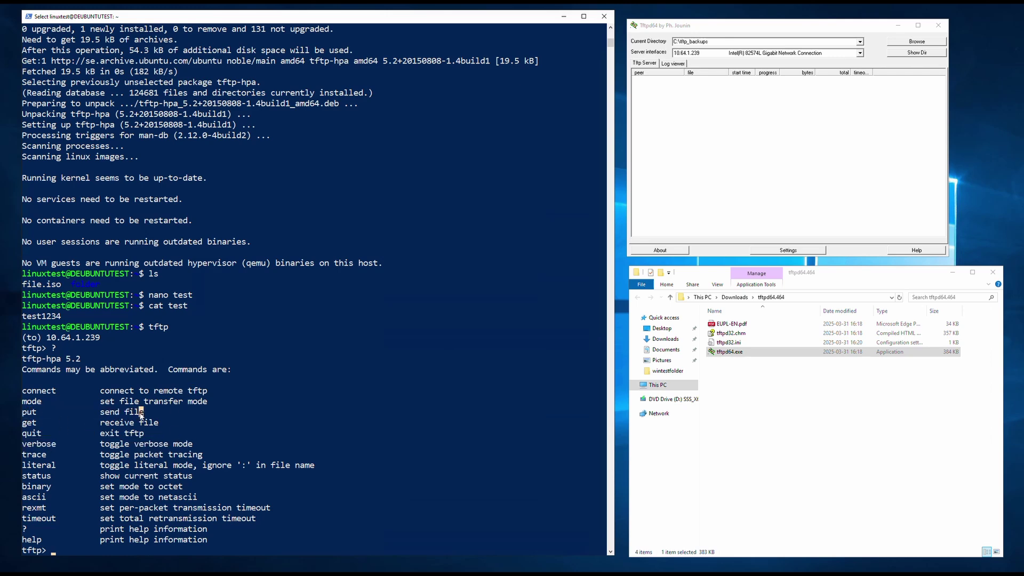
pyautogui.press('Escape')
pyautogui.write('put test')
pyautogui.press('Return')
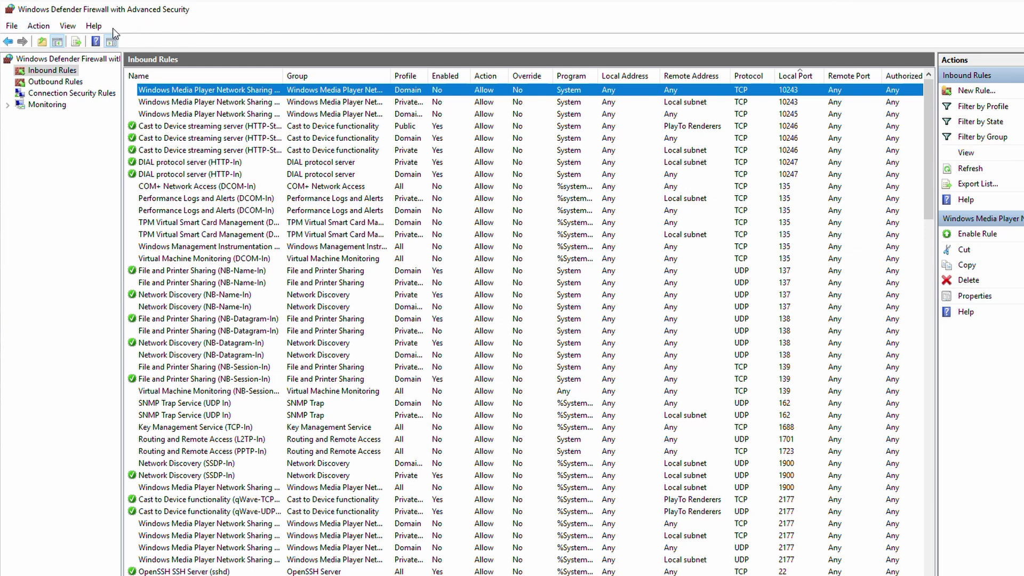
# Step: Start a new inbound Port rule for UDP local port 69
pyautogui.click(53, 71)
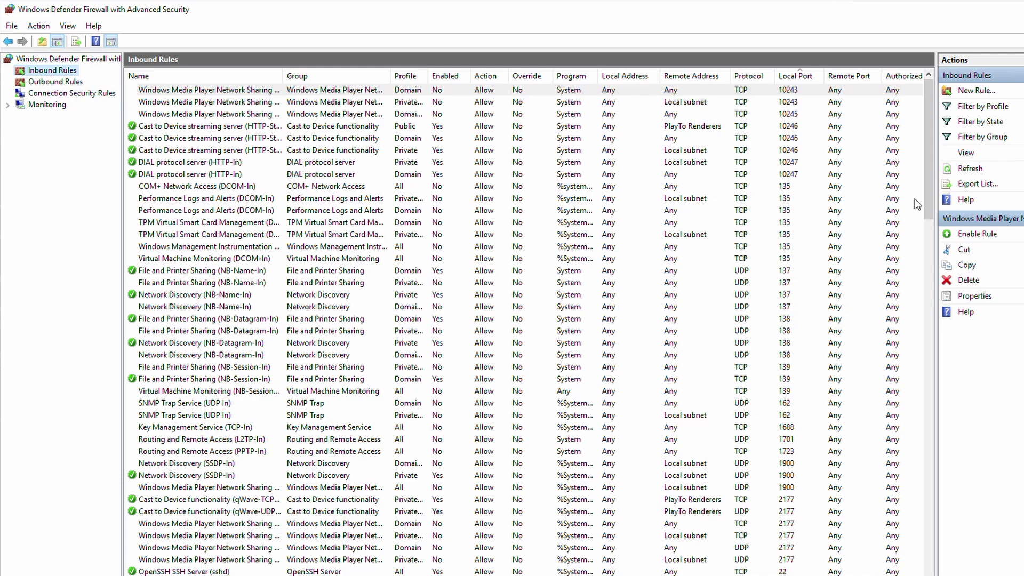
pyautogui.click(975, 91)
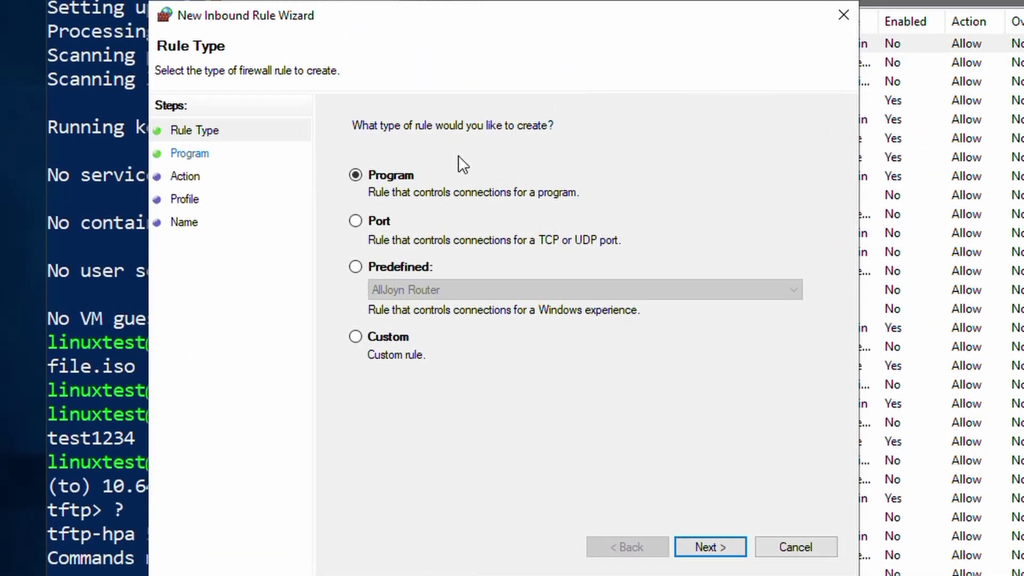
pyautogui.click(357, 223)
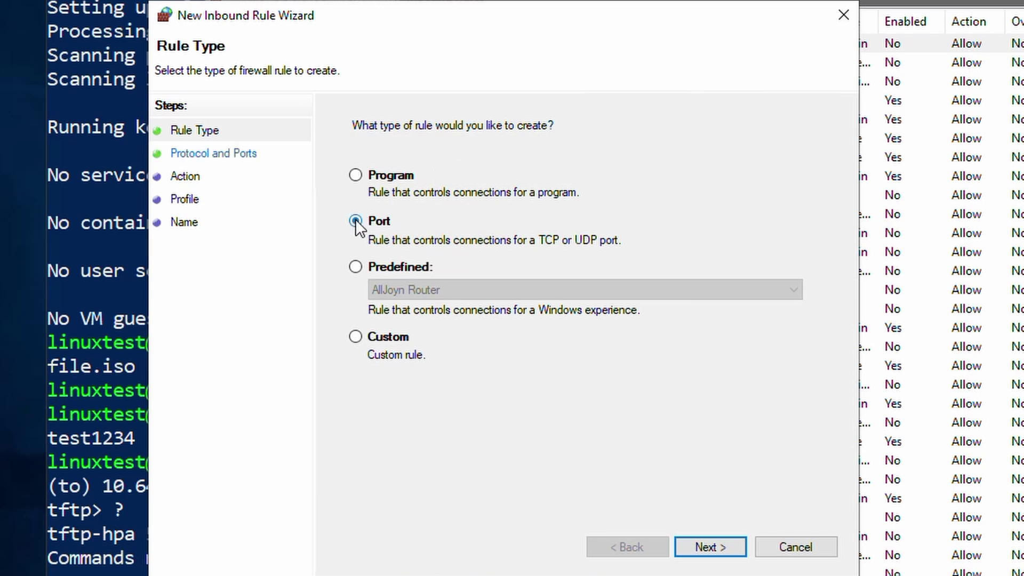
pyautogui.click(708, 550)
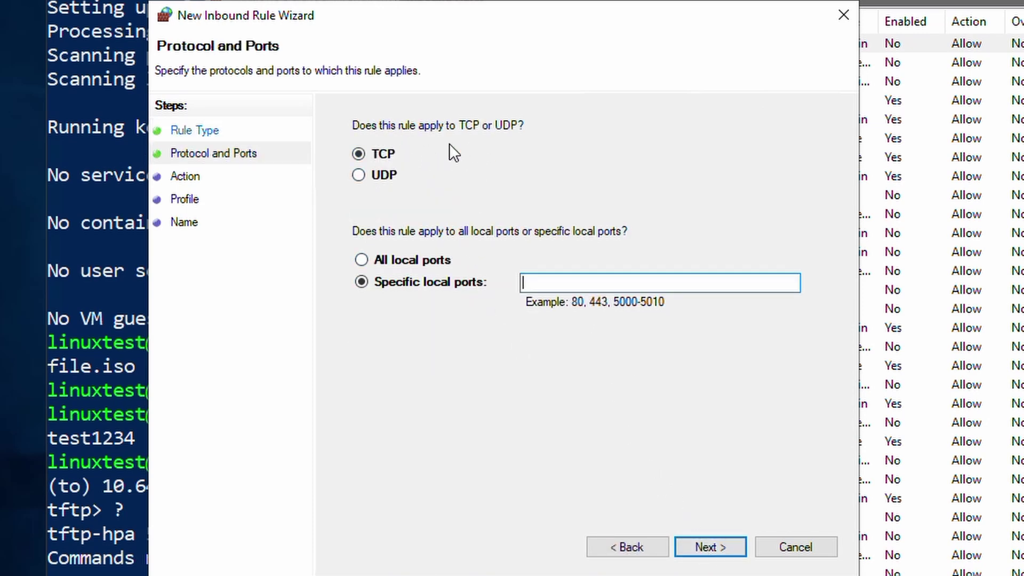
pyautogui.click(360, 176)
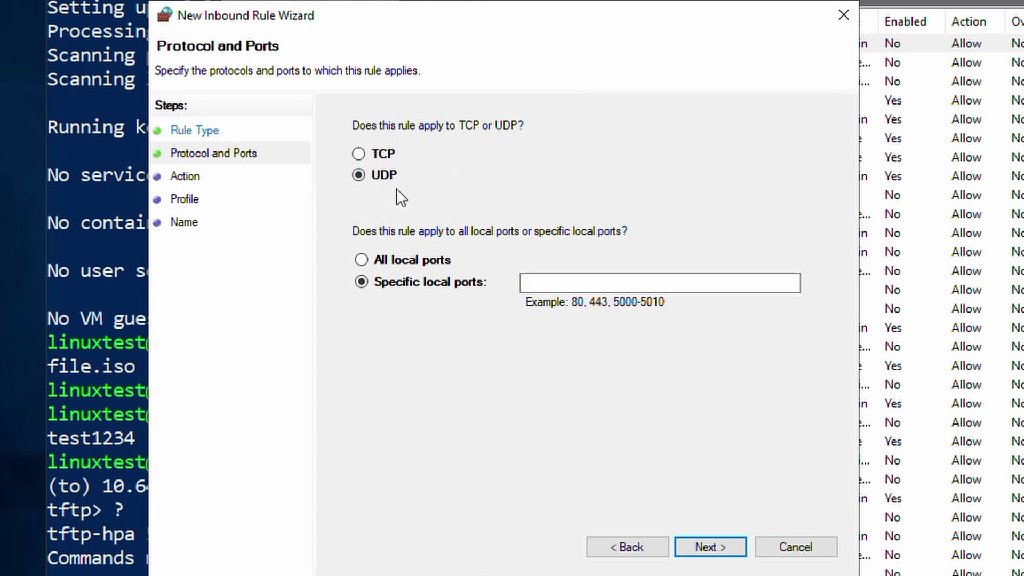
pyautogui.click(540, 285)
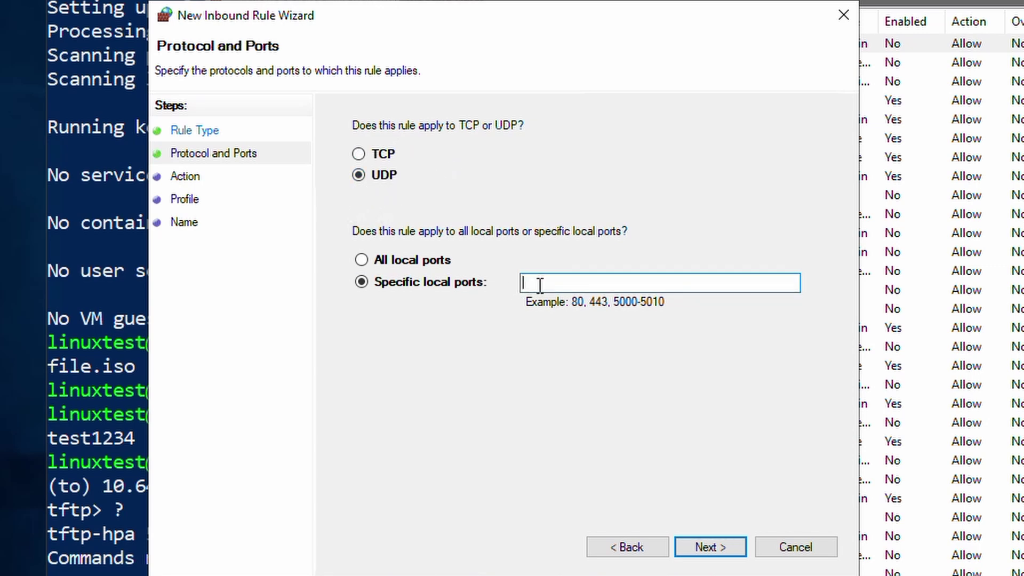
pyautogui.write('69')
# Step: Allow the connection on all profiles, name the rule 'TFTP port 69', and finish it
pyautogui.click(704, 553)
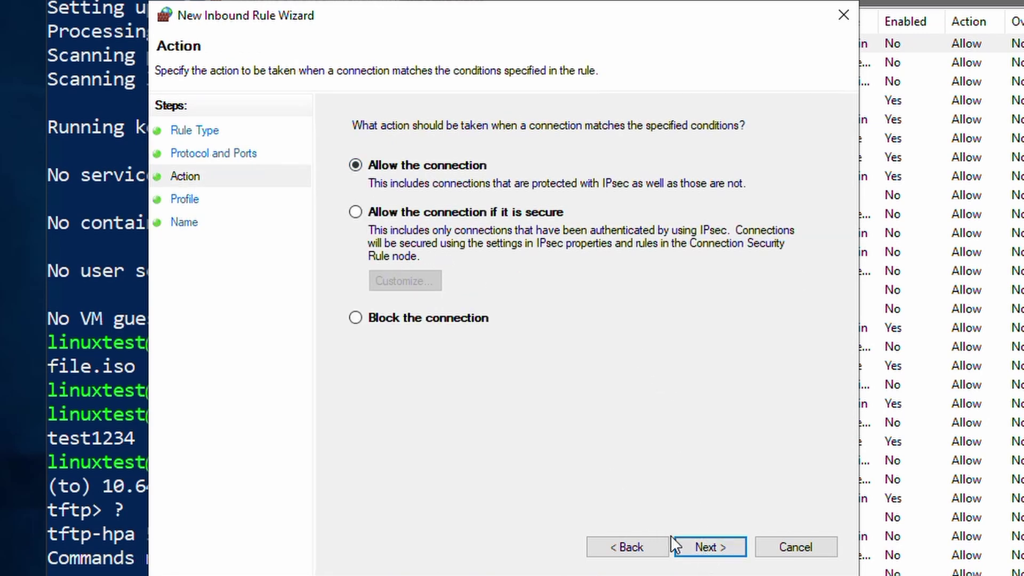
pyautogui.click(700, 542)
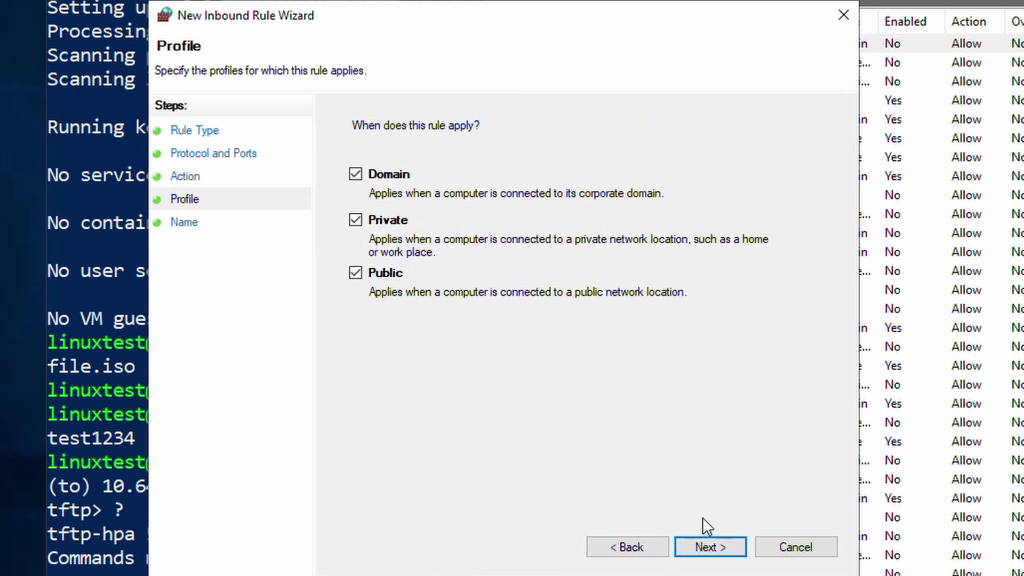
pyautogui.click(707, 552)
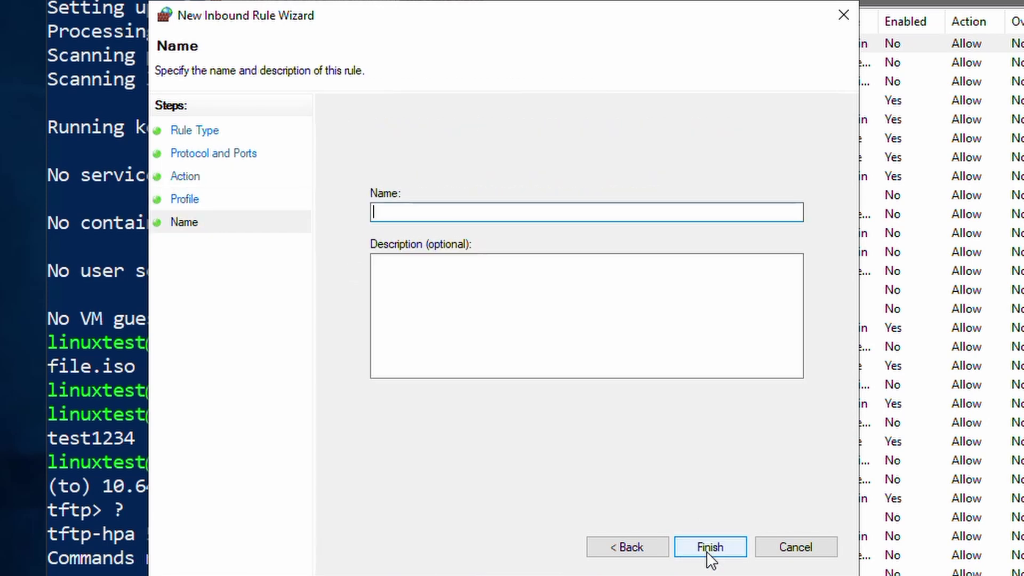
pyautogui.write('TFTP port 69')
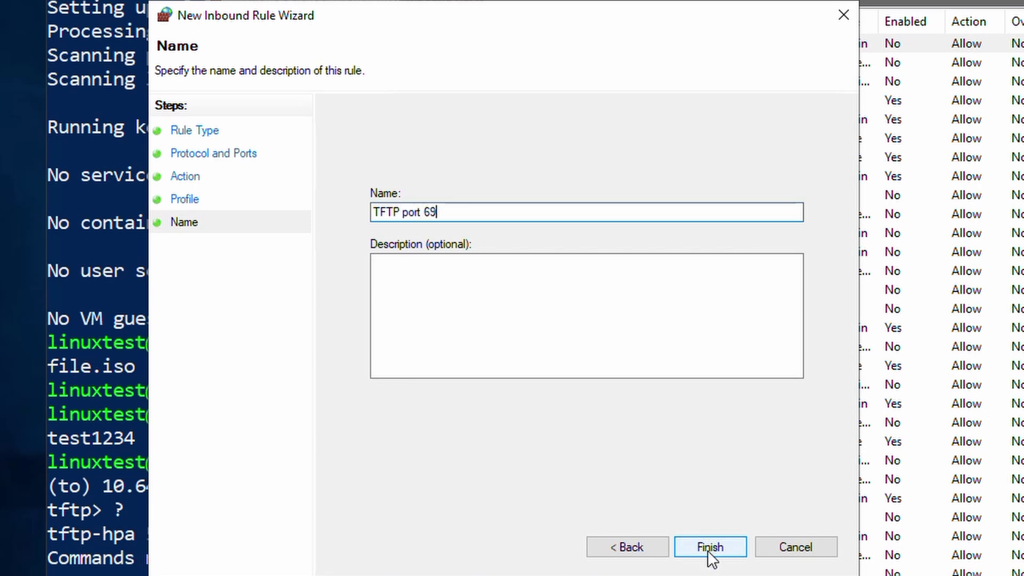
pyautogui.click(707, 549)
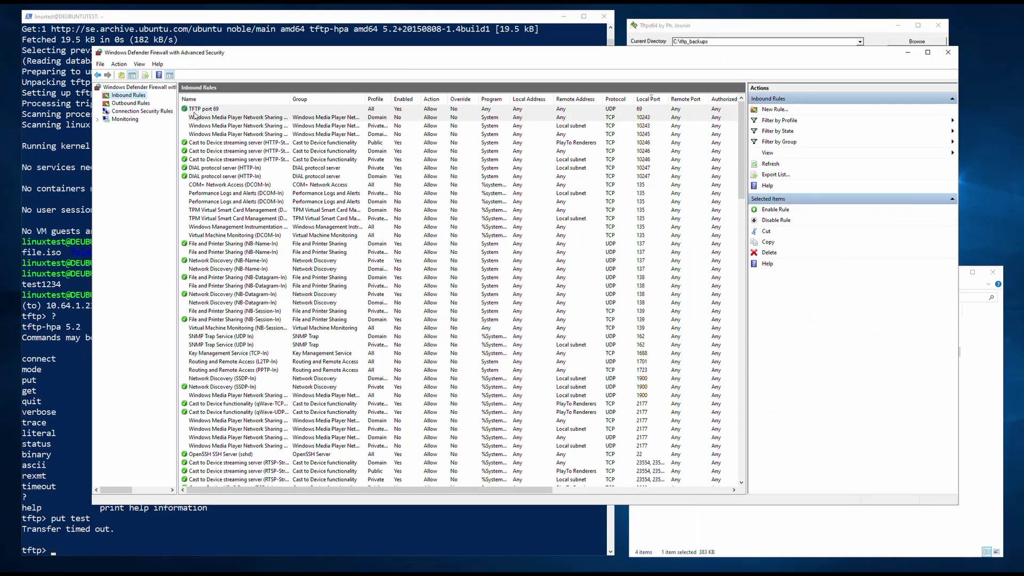
pyautogui.click(196, 112)
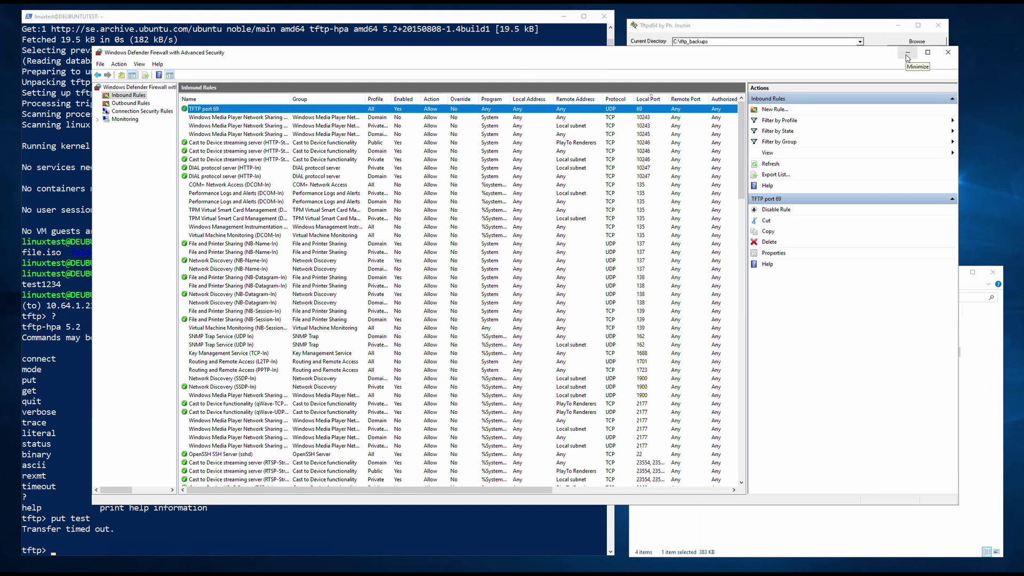
# Step: Back in PowerShell's tftp session, run status to check the connection
pyautogui.click(908, 53)
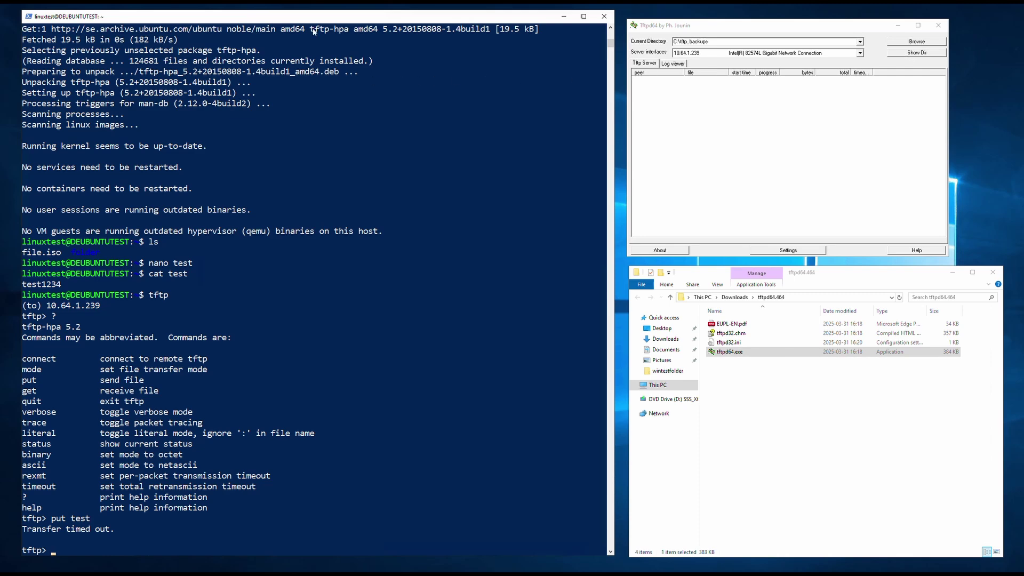
pyautogui.moveTo(23, 447); pyautogui.dragTo(189, 448)
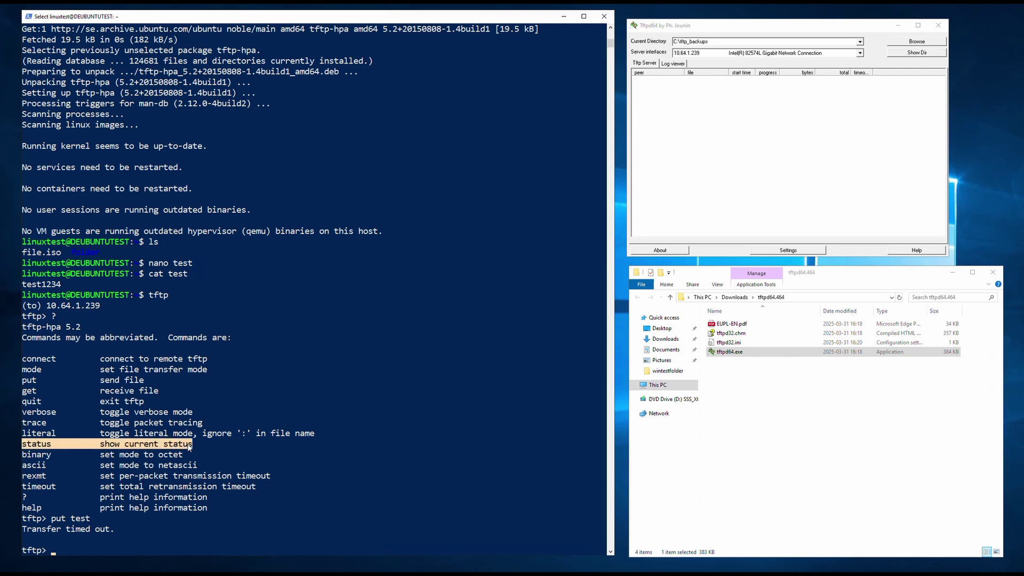
pyautogui.click(188, 445)
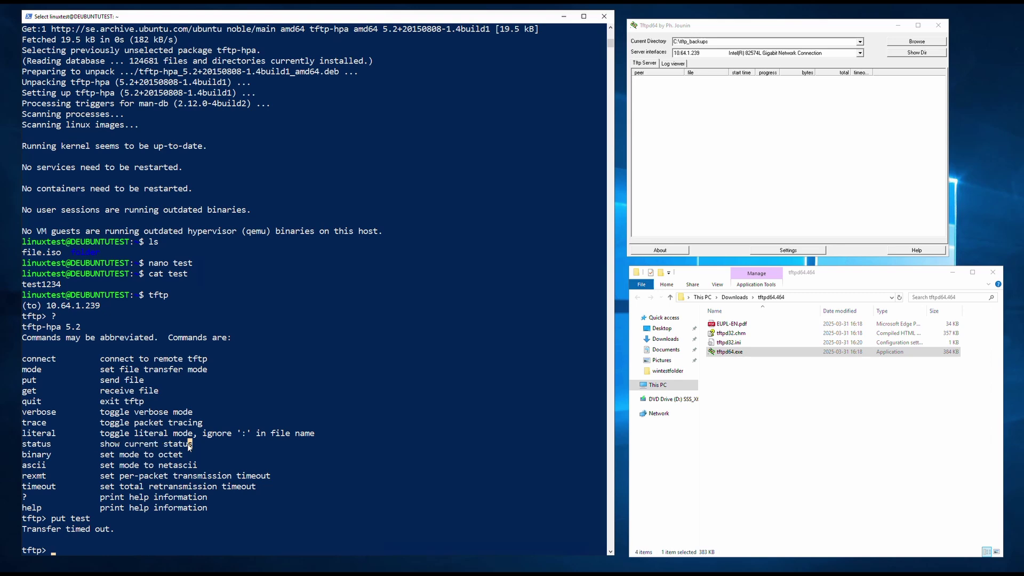
pyautogui.write('status')
pyautogui.press('Return')
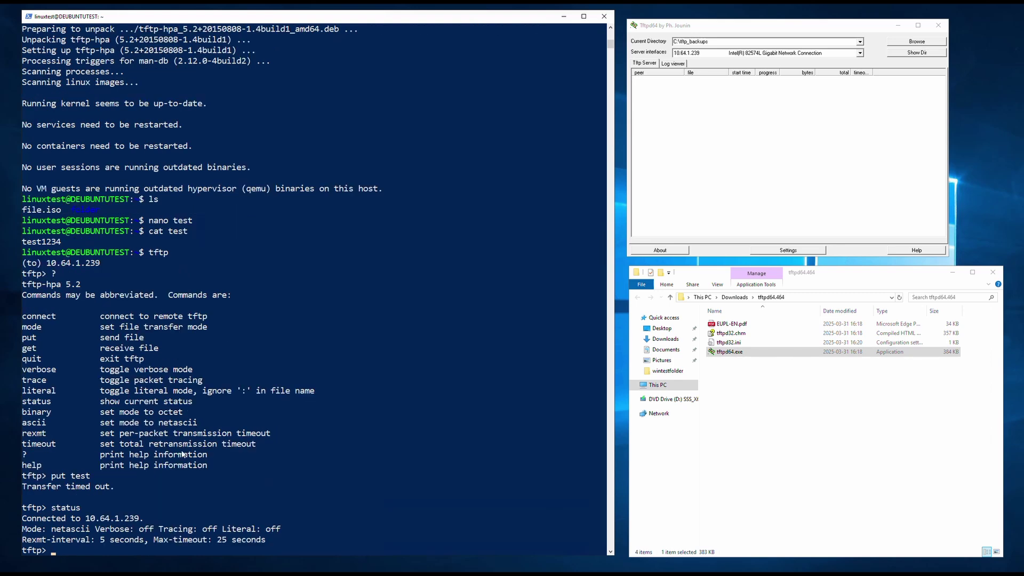
# Step: Note the connected server address and resend the file with 'put test'
pyautogui.moveTo(22, 518); pyautogui.dragTo(138, 523)
pyautogui.write('put test')
pyautogui.press('Return')
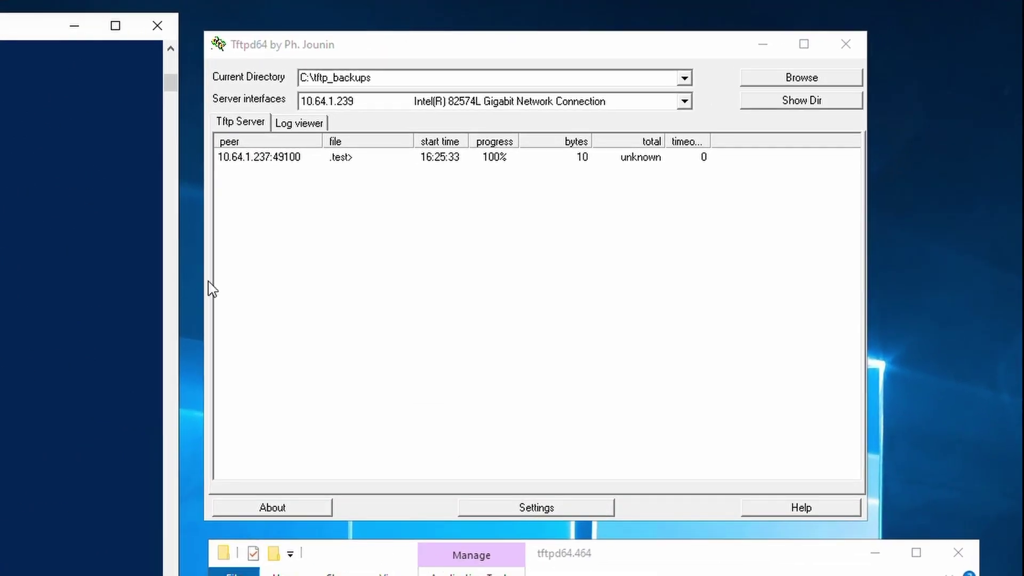
# Step: Show Tftpd64's directory listing and select the received 10-byte test file
pyautogui.click(238, 163)
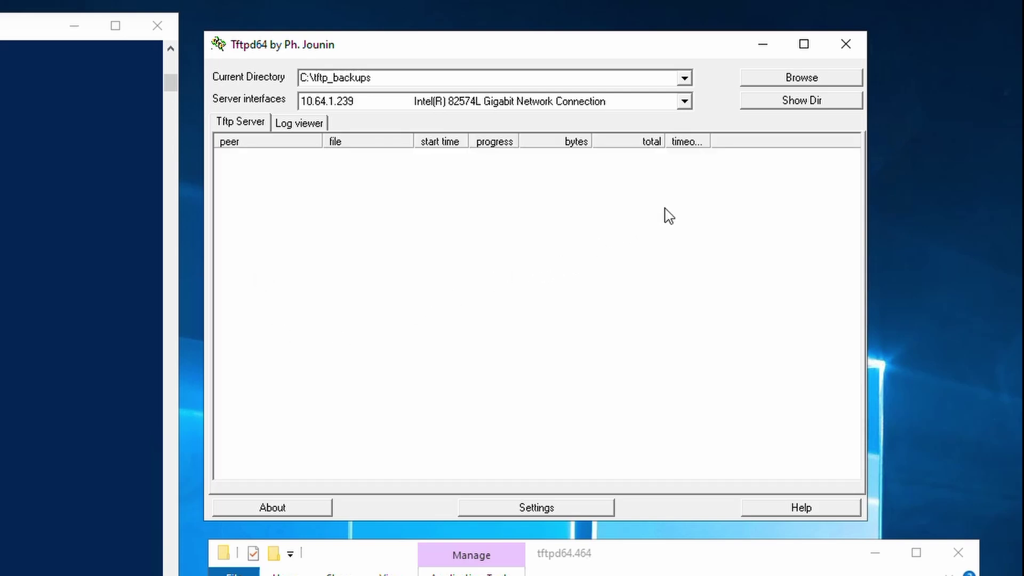
pyautogui.click(802, 105)
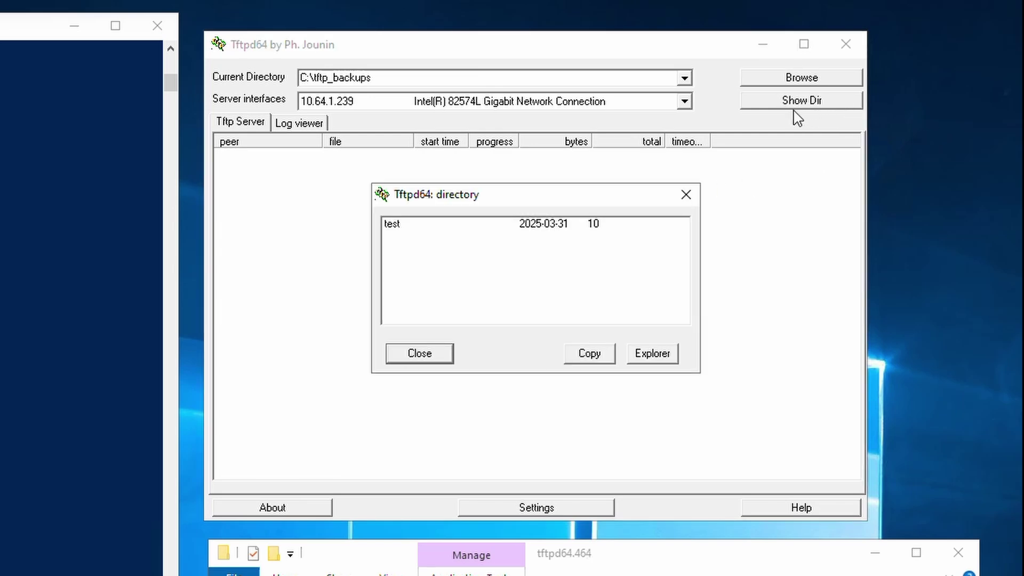
pyautogui.click(405, 234)
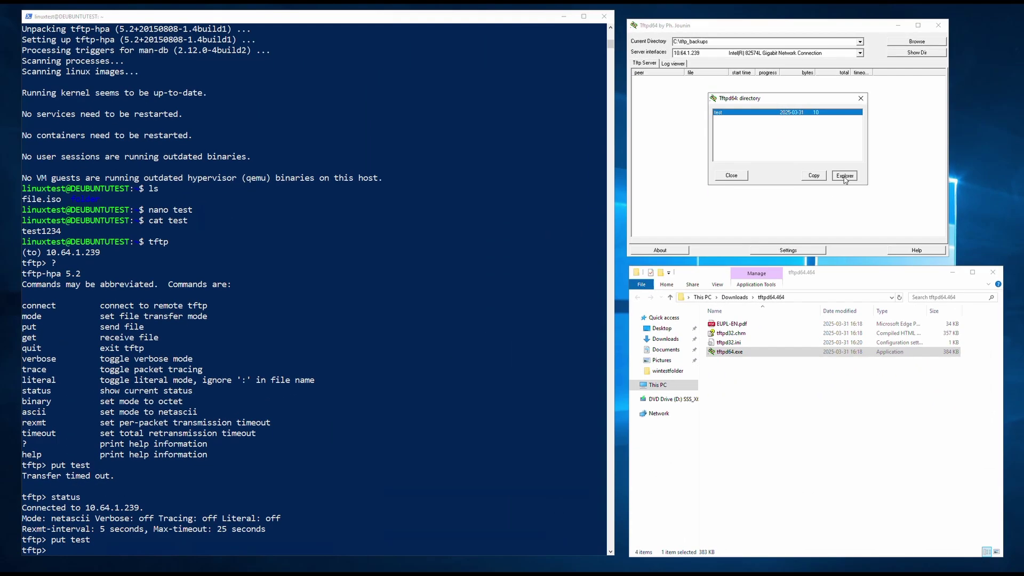
pyautogui.click(767, 247)
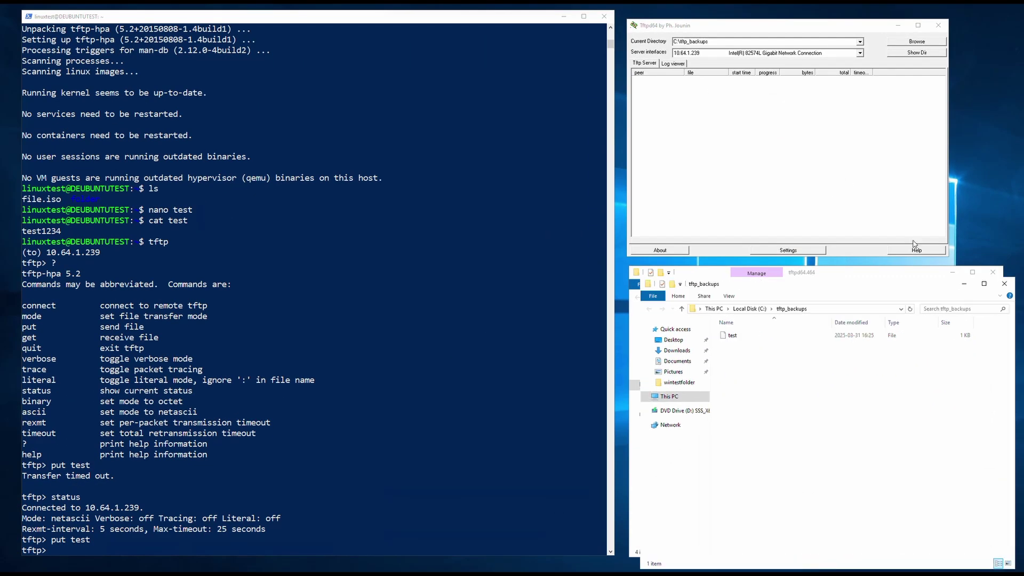
pyautogui.click(994, 274)
pyautogui.click(994, 273)
pyautogui.click(725, 340)
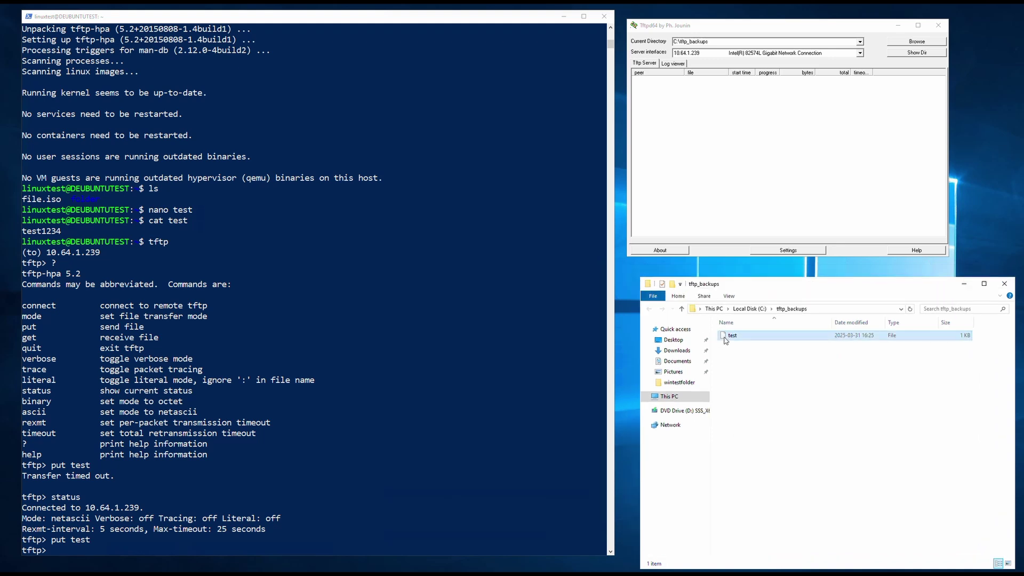
pyautogui.doubleClick(725, 340)
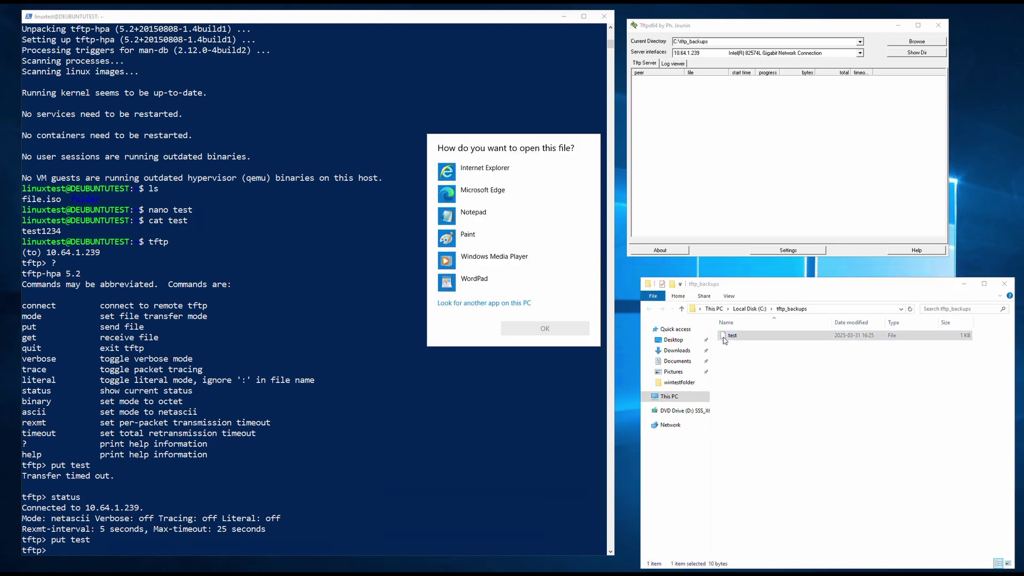
pyautogui.click(511, 216)
pyautogui.click(542, 332)
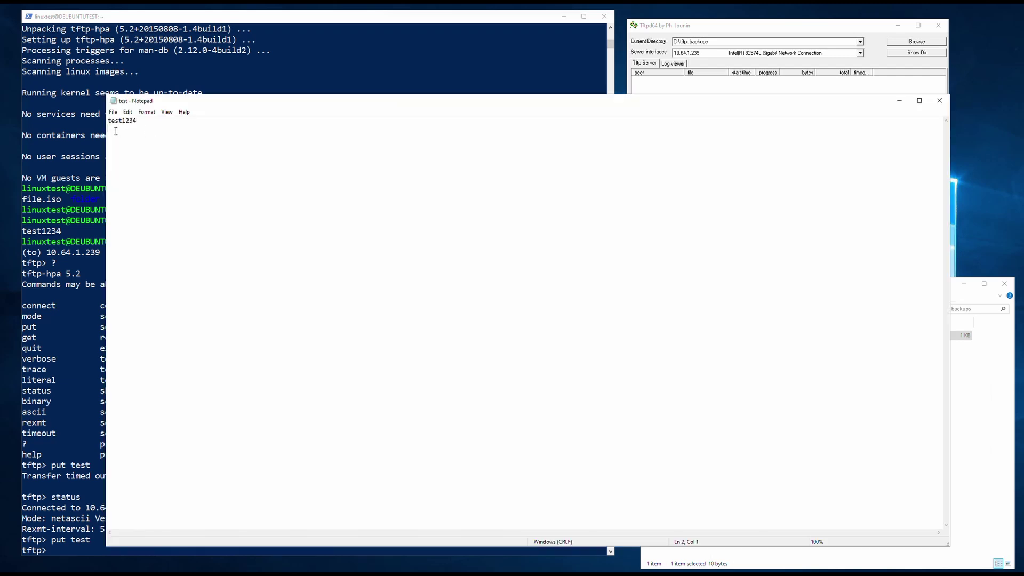
pyautogui.hotkey('shift', 'End')
pyautogui.click(940, 100)
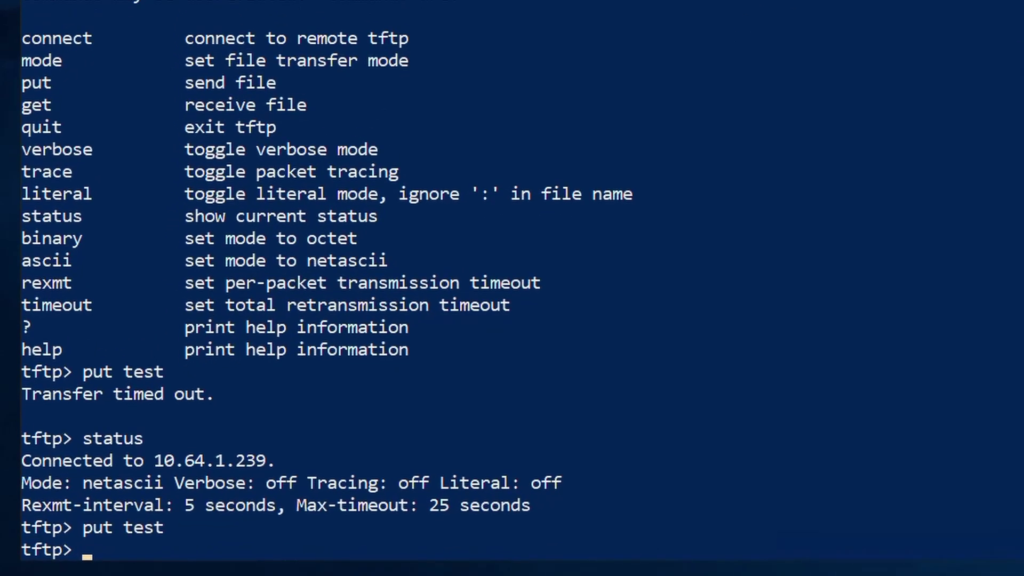
# Step: Quit the tftp client and exit the Ubuntu SSH session
pyautogui.write('quit')
pyautogui.press('Return')
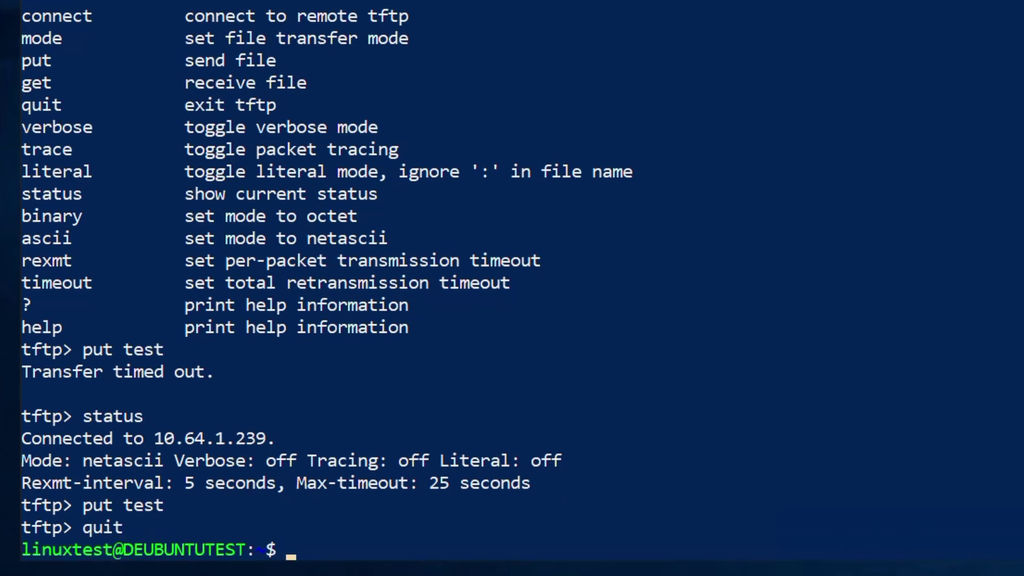
pyautogui.write('exit')
pyautogui.press('Return')
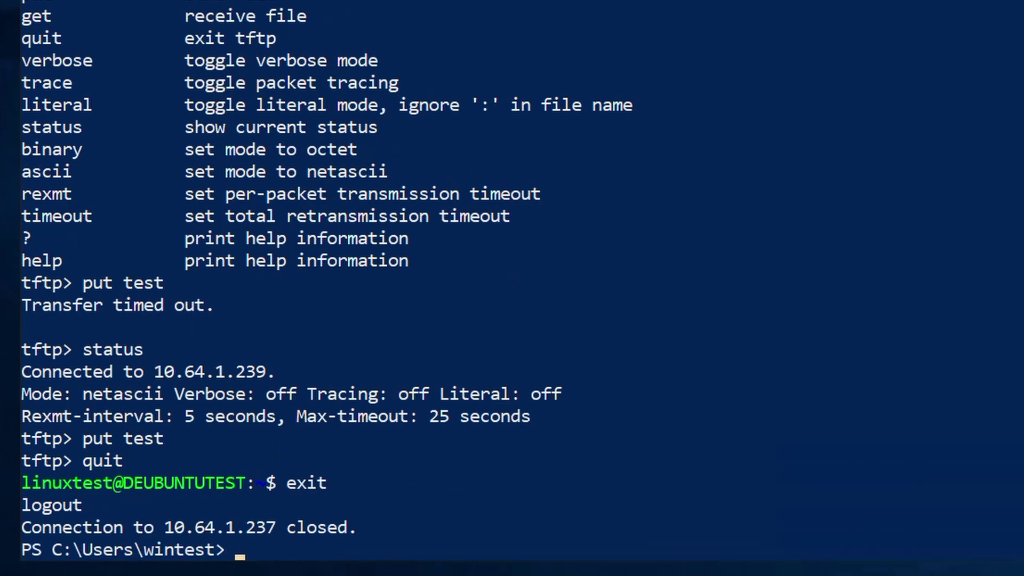
# Step: SSH into the switch at 10.70.0.222 and enter the login password
pyautogui.write('ssh admin@')
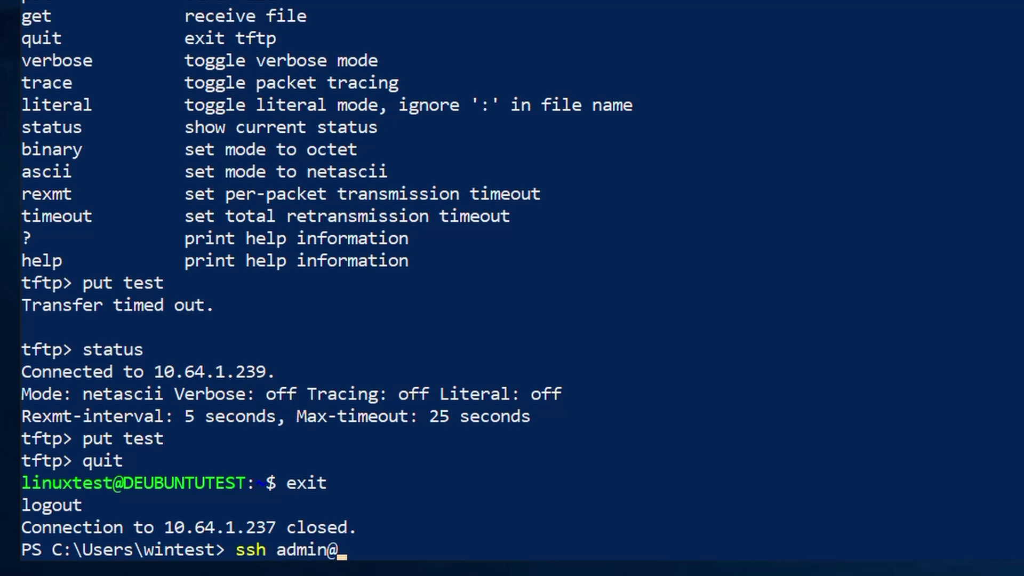
pyautogui.write('10.70.0.222')
pyautogui.press('Return')
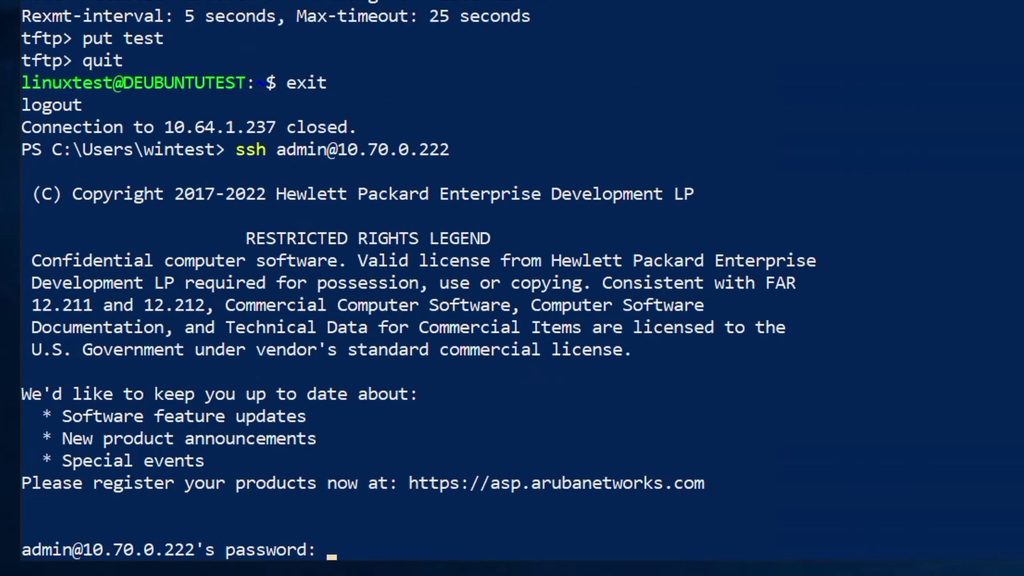
pyautogui.press('Return')
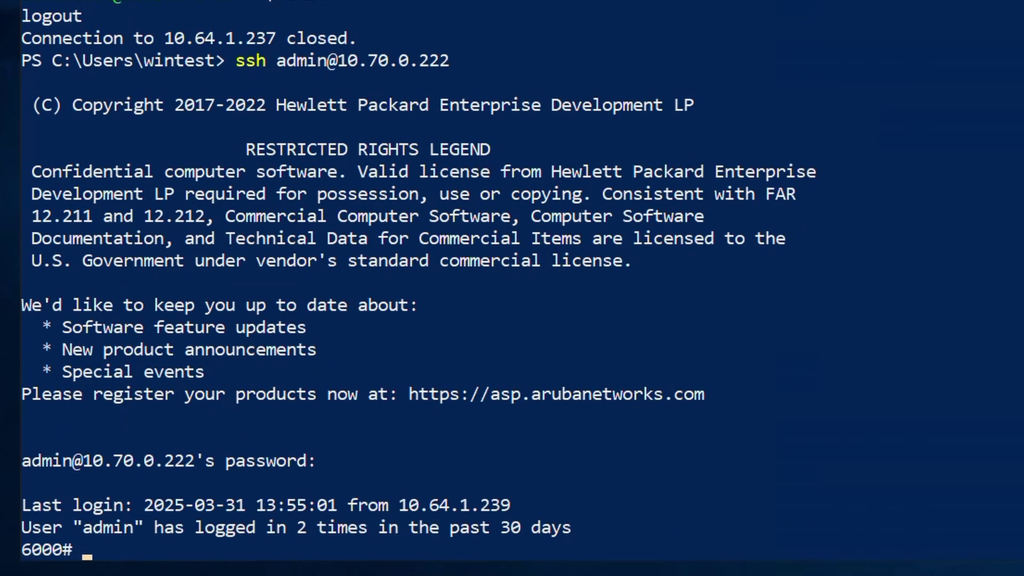
# Step: Run show system to view the switch's product details
pyautogui.write('show system')
pyautogui.press('Return')
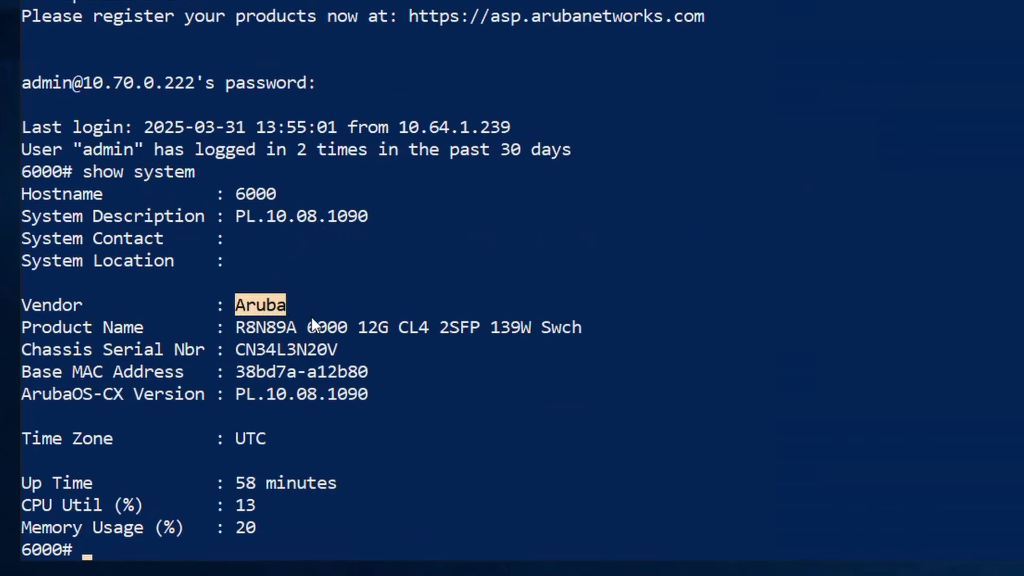
pyautogui.moveTo(307, 326); pyautogui.dragTo(578, 319)
pyautogui.click(570, 319)
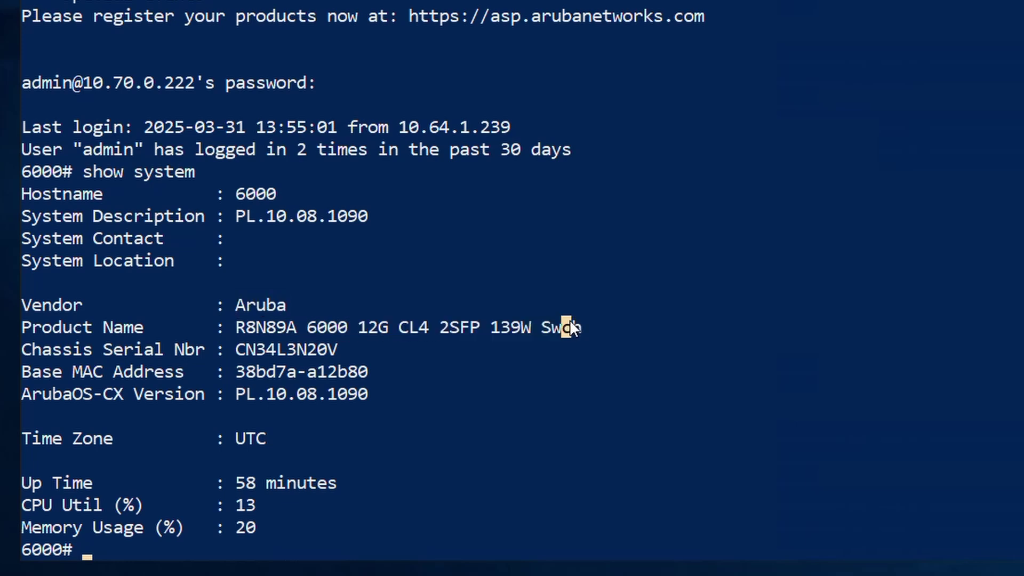
# Step: List the running configuration with sh running-config and quit the pager
pyautogui.write('sh running-config')
pyautogui.press('Return')
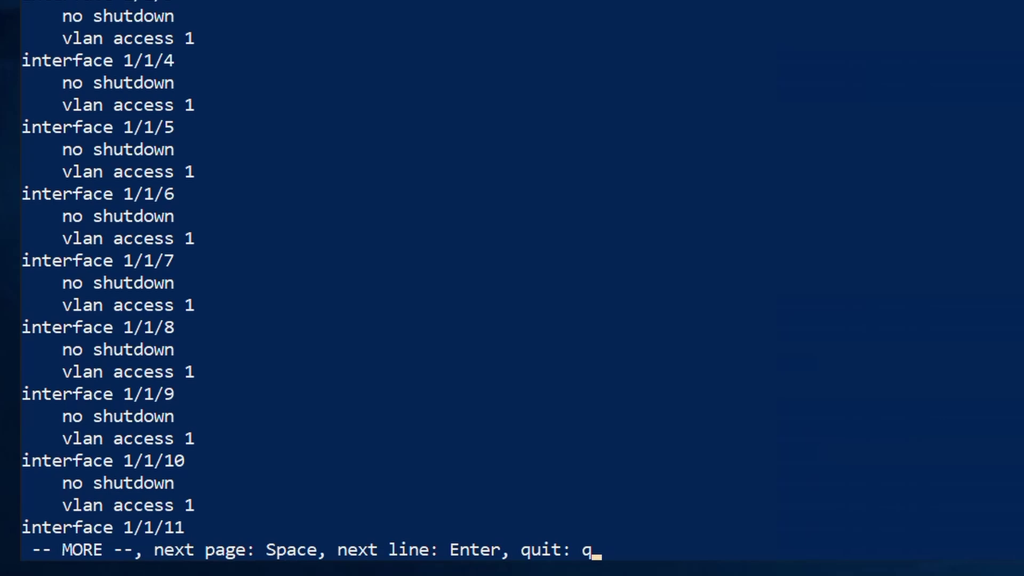
pyautogui.press('q')
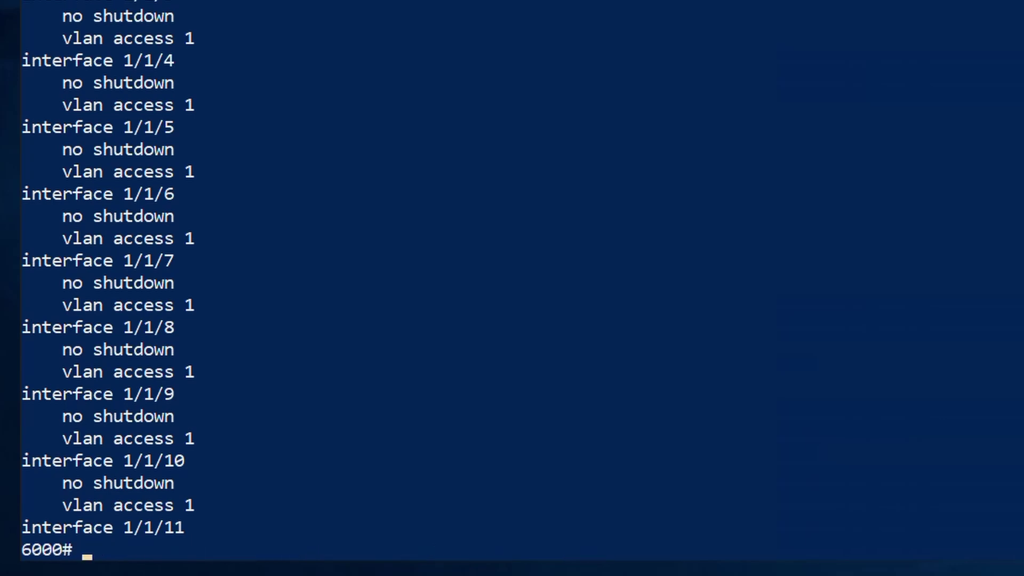
pyautogui.write('copy')
# Step: Run 'copy running-config tftp://10.64.1.239/swtest_250531 cli' using Tab completion
pyautogui.press('Tab')
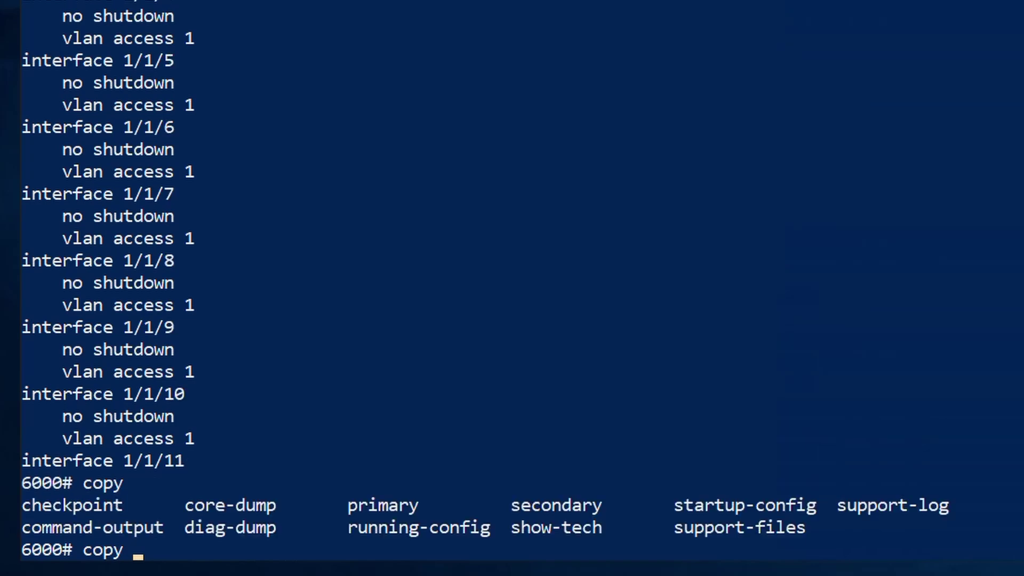
pyautogui.write('run')
pyautogui.press('Tab')
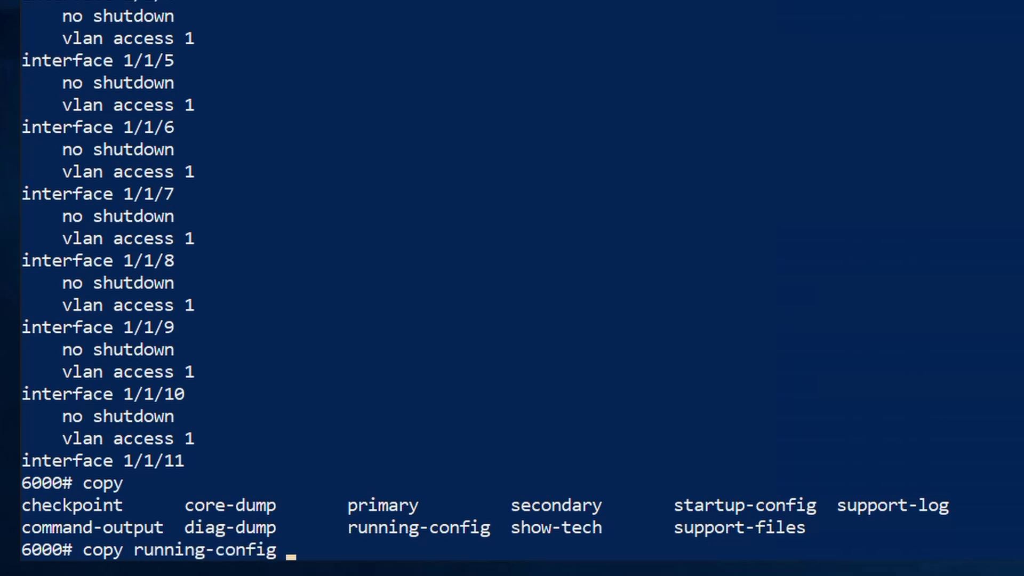
pyautogui.press('Tab')
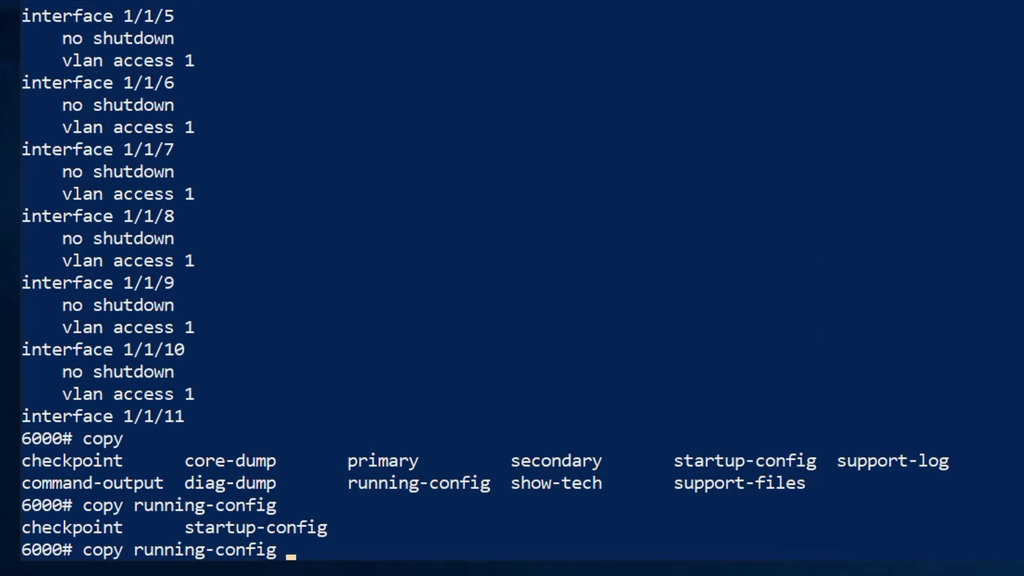
pyautogui.write('tftp://')
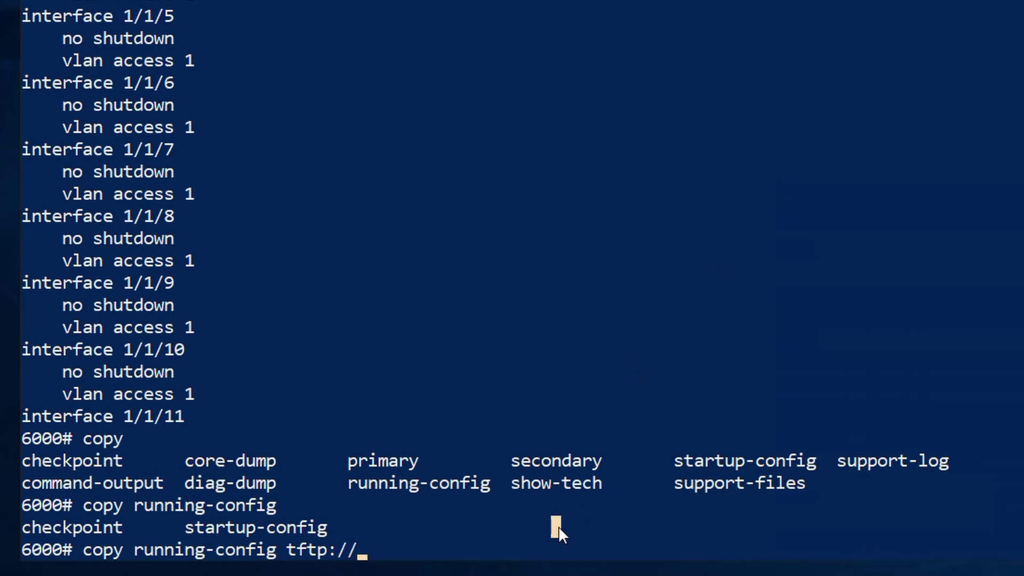
pyautogui.write('10.64.1')
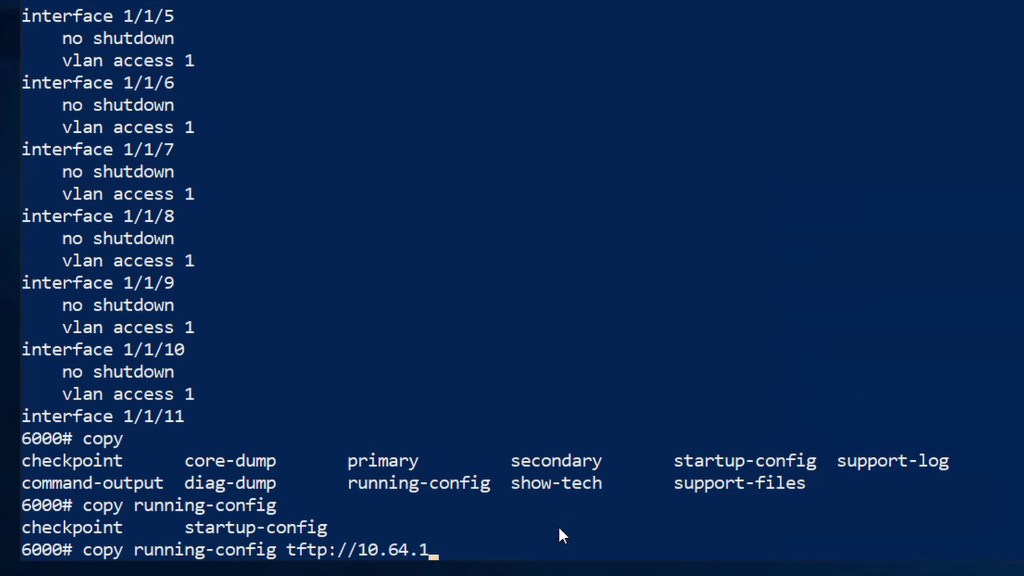
pyautogui.write('.239/')
pyautogui.write('swtest')
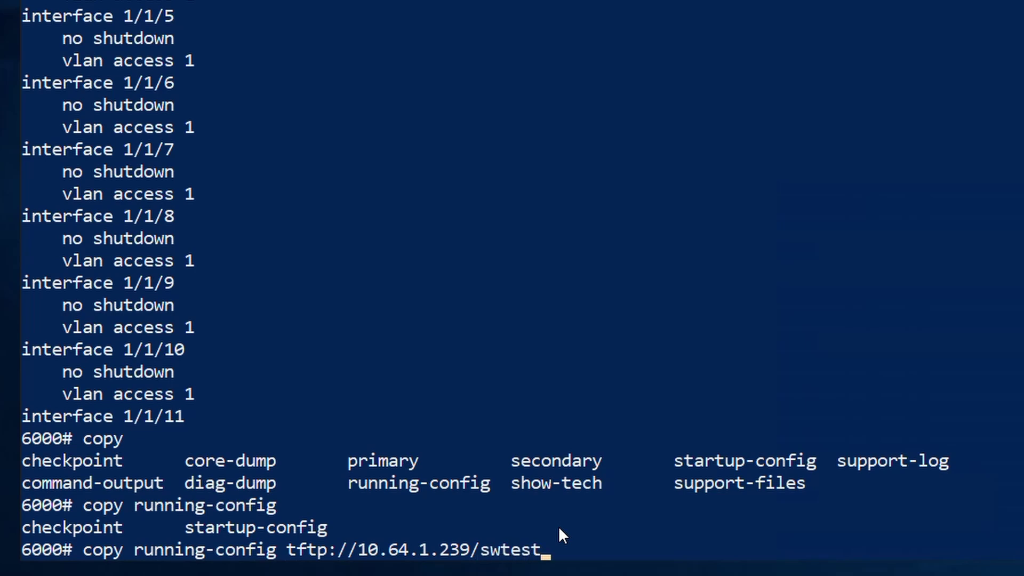
pyautogui.write('_250531')
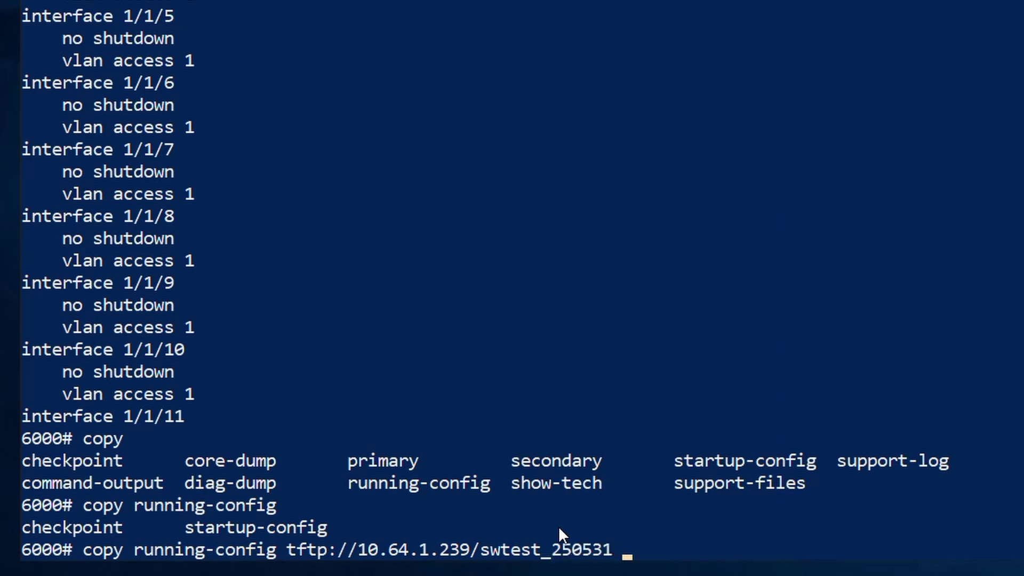
pyautogui.write(' cli')
pyautogui.press('Return')
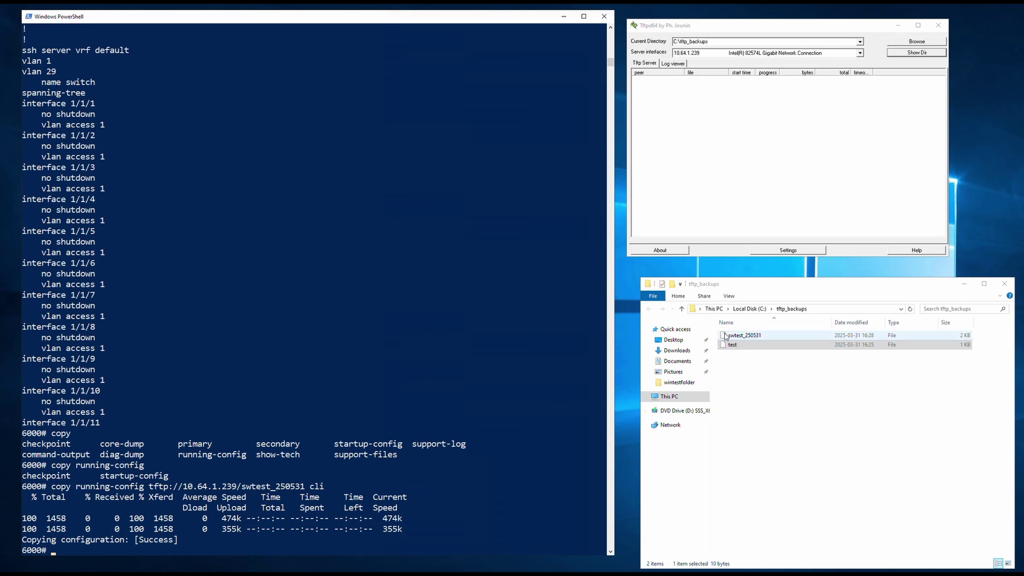
pyautogui.click(725, 337)
pyautogui.doubleClick(726, 337)
pyautogui.click(473, 212)
pyautogui.click(542, 329)
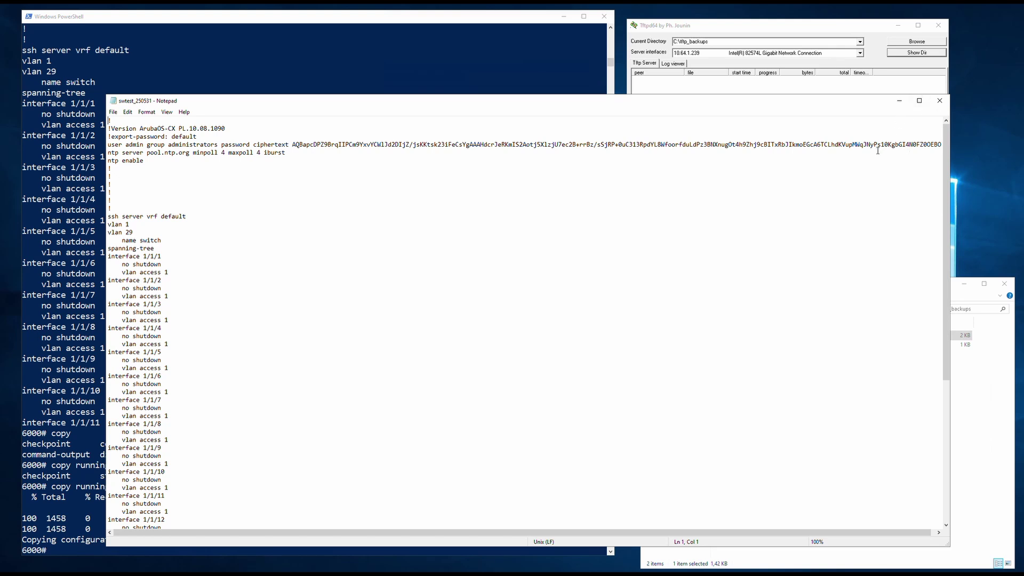
pyautogui.click(934, 109)
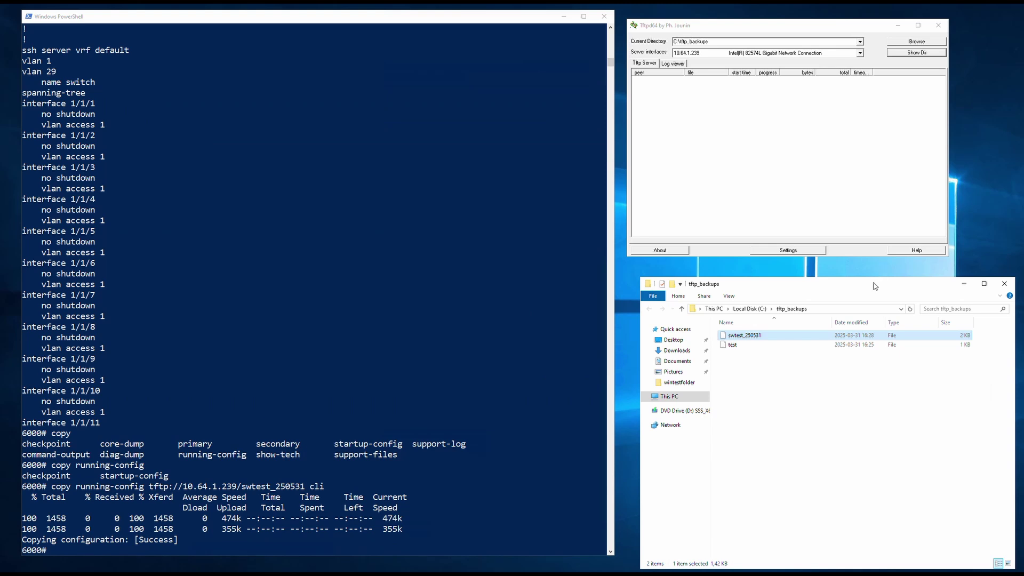
pyautogui.moveTo(876, 287); pyautogui.dragTo(861, 275)
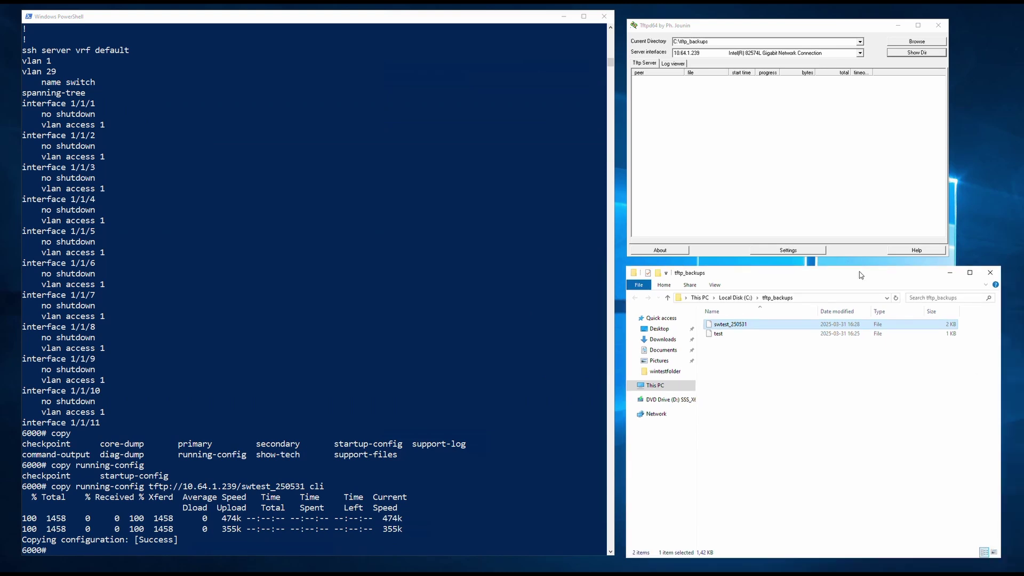